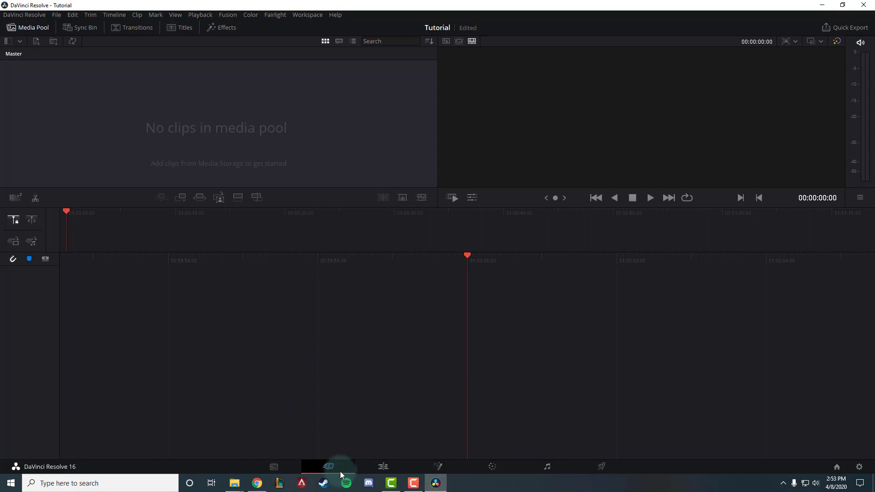
Step: Switch to the Edit page and widen the media pool
click(391, 467)
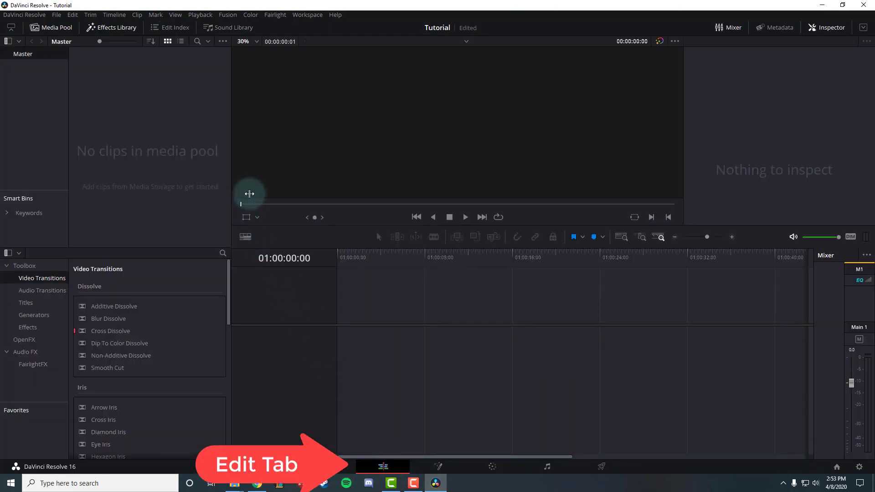
drag(233, 191, 268, 190)
right_click(166, 154)
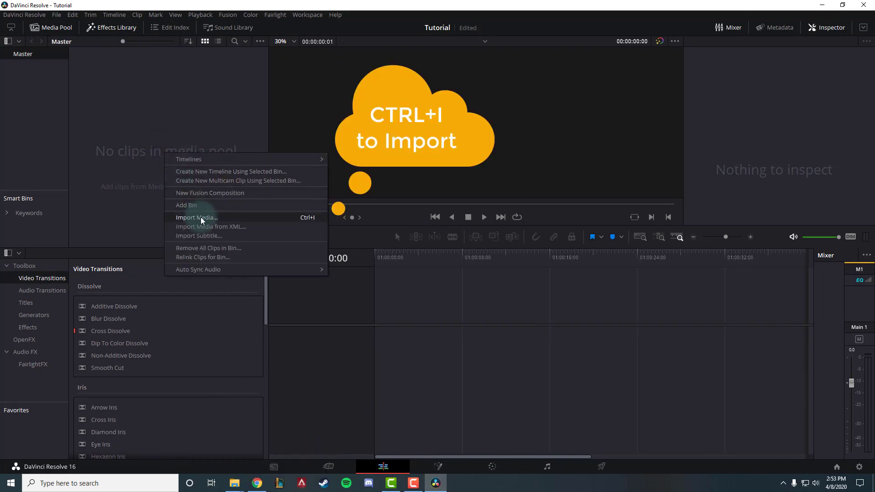
click(112, 175)
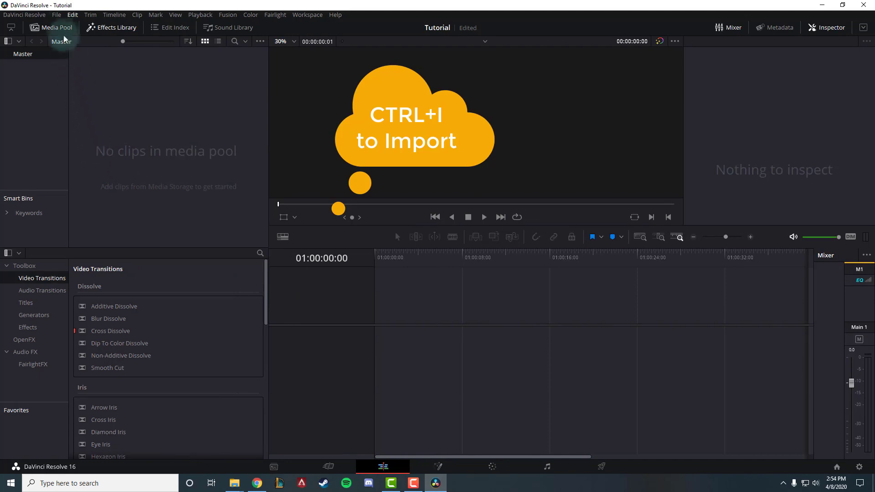
Step: Import bensound-creativeminds, Covid-19 - 33974, Greenscreen, Hand Washing - 34091, Rubix_Cube and wallpaperflare.com_wallpaper from the Work folder into the media pool
click(56, 15)
mouse_move(91, 99)
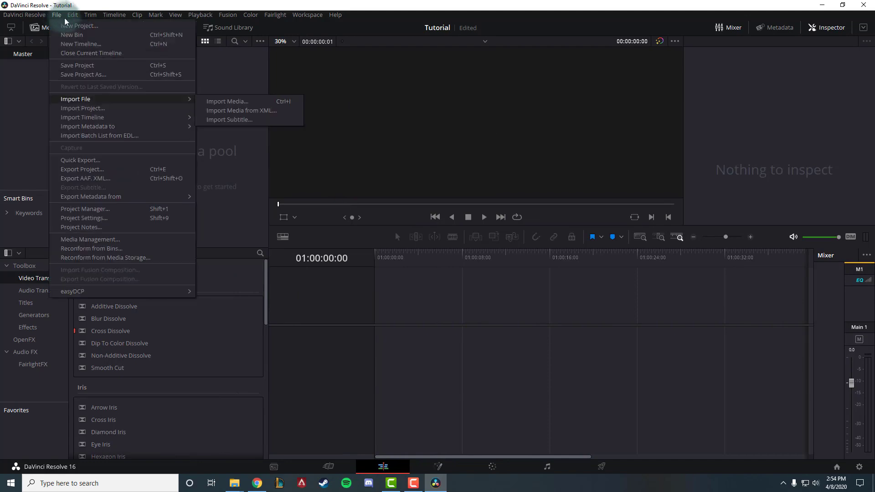
click(227, 101)
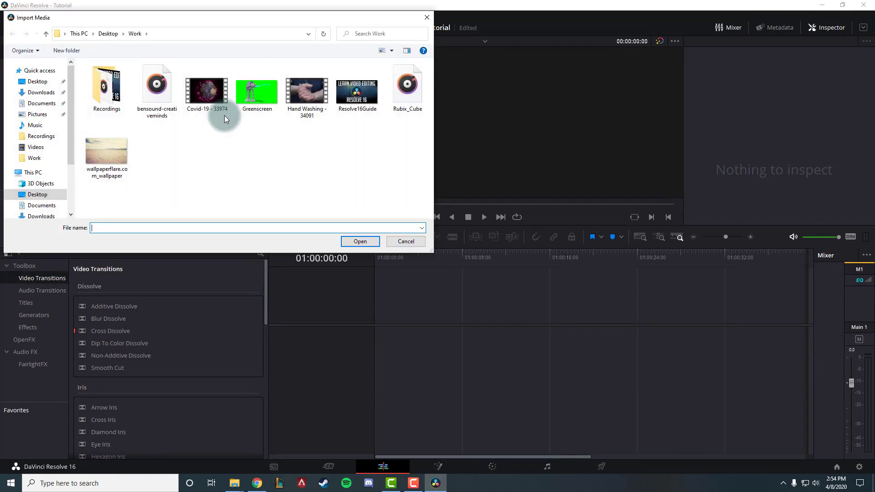
click(155, 89)
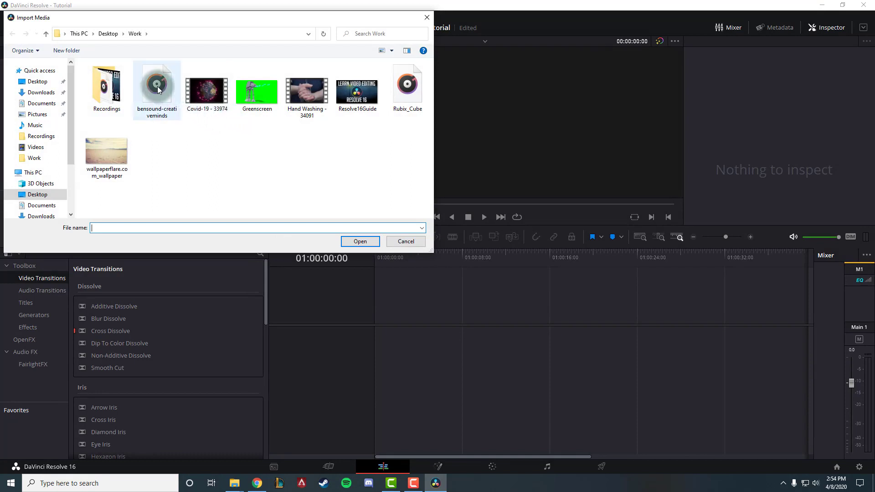
ctrl+click(208, 94)
ctrl+click(255, 92)
ctrl+click(306, 91)
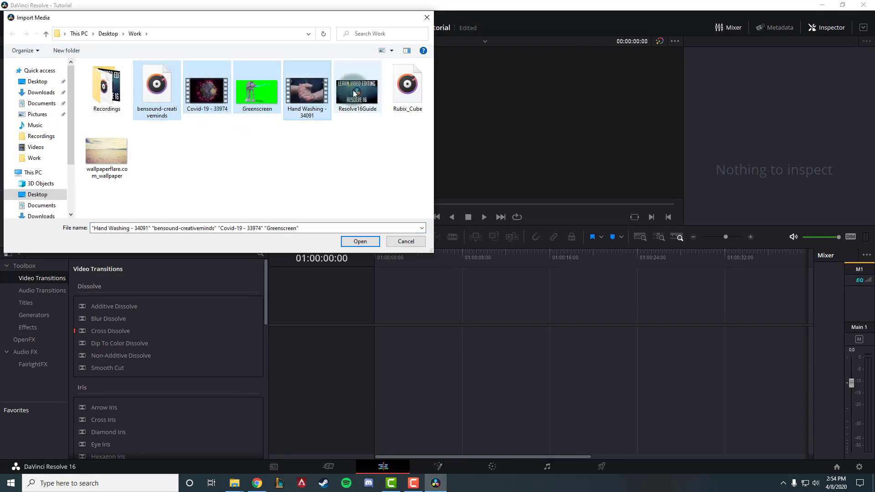
ctrl+click(405, 87)
ctrl+click(105, 157)
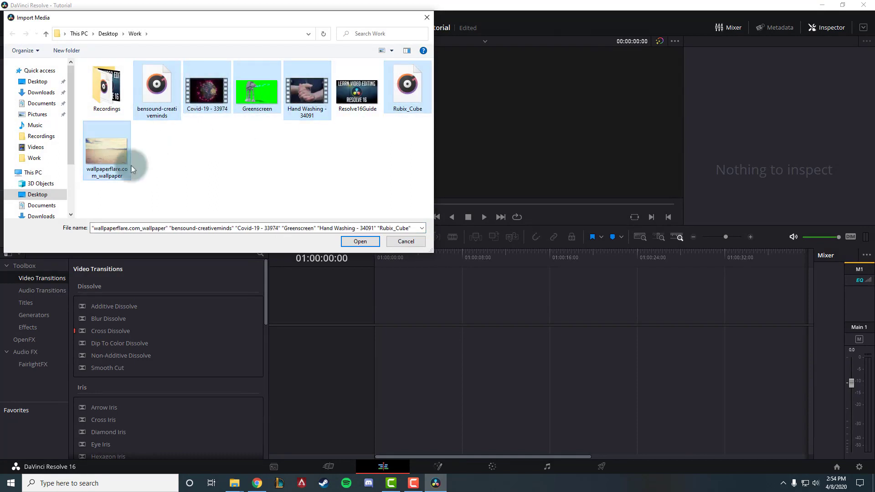
click(360, 241)
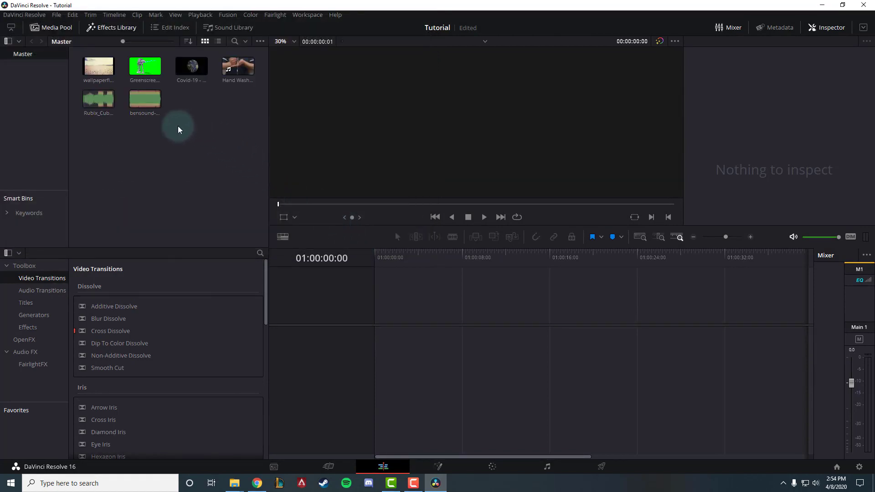
Step: Place the Hand Washing clip at the start of the empty timeline and split its video and audio at about 12 seconds
click(249, 69)
drag(249, 69, 370, 348)
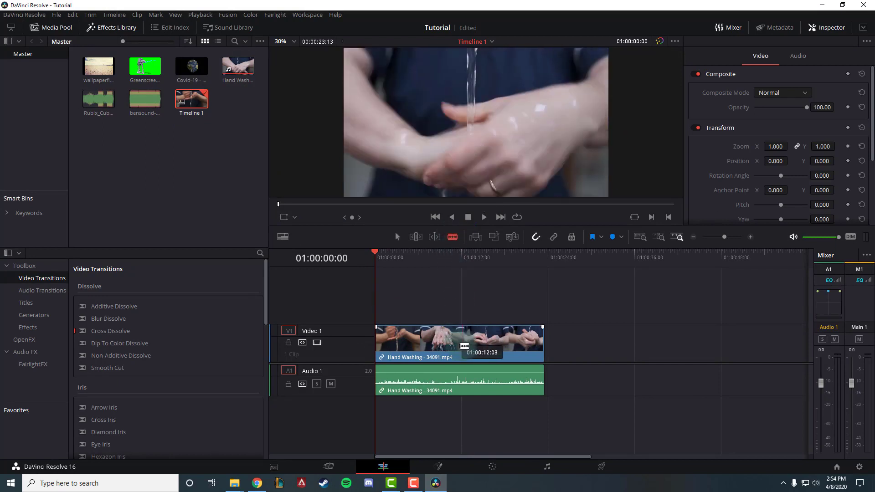
click(460, 347)
click(460, 374)
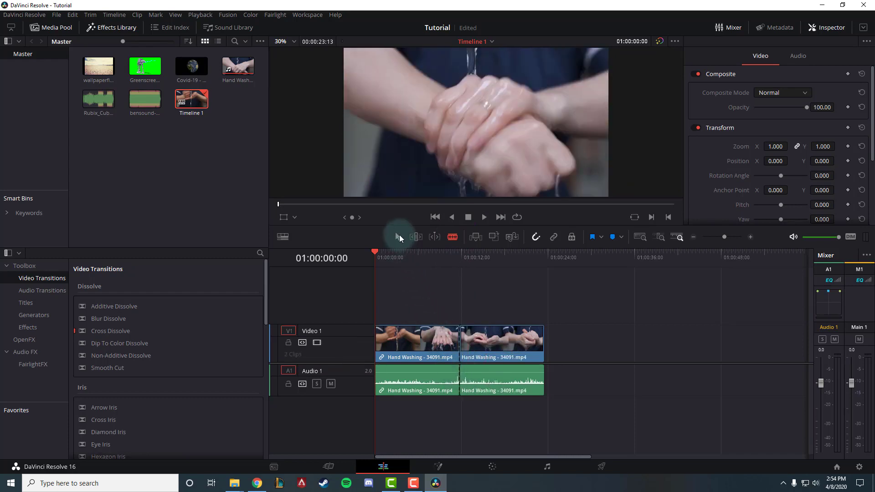
Step: Move the second half of the Hand Washing clip about 16 seconds later, leaving a gap after the first half
click(498, 339)
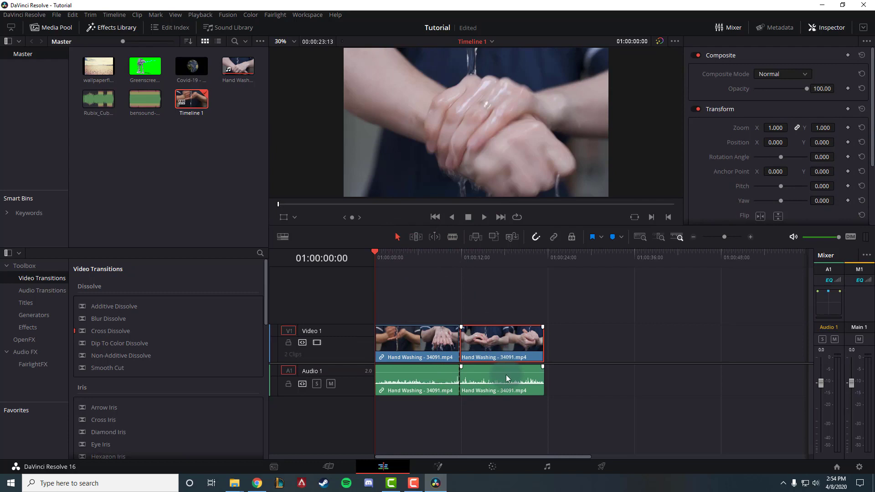
drag(497, 346, 615, 346)
click(522, 330)
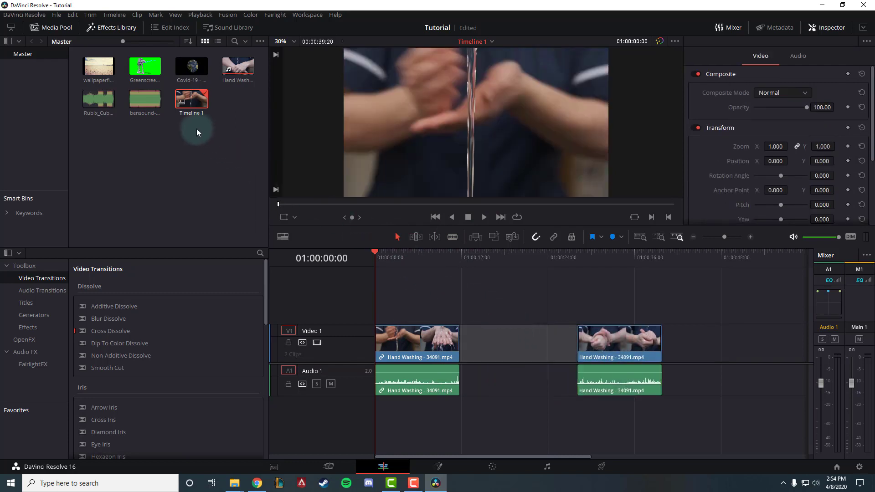
Step: Place the Covid-19 clip on Video 1 directly after the first half of the Hand Washing clip
drag(191, 69, 465, 347)
click(612, 344)
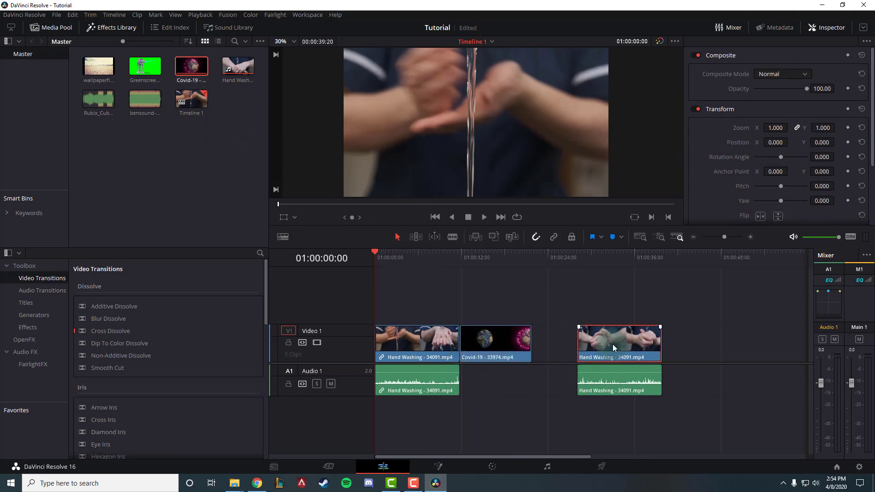
click(505, 341)
drag(371, 248, 372, 250)
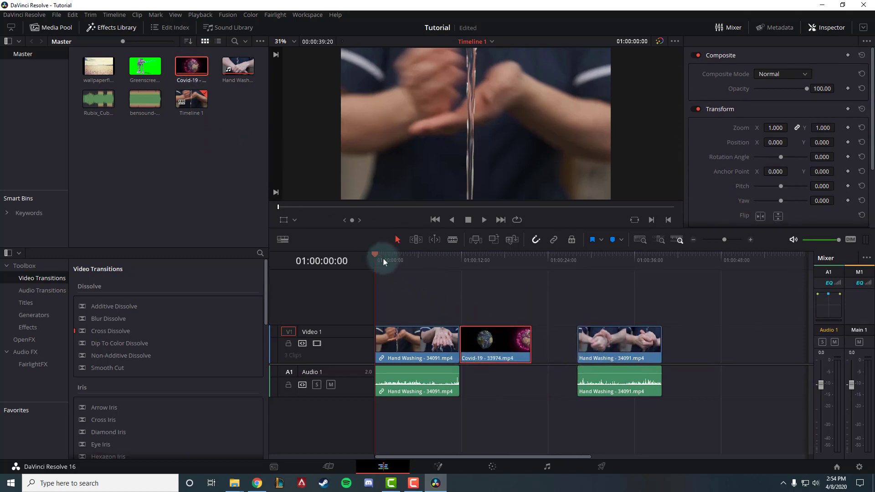
Step: Retime the Covid-19 clip to 200% speed and move the second Hand Washing half directly against its end
right_click(500, 342)
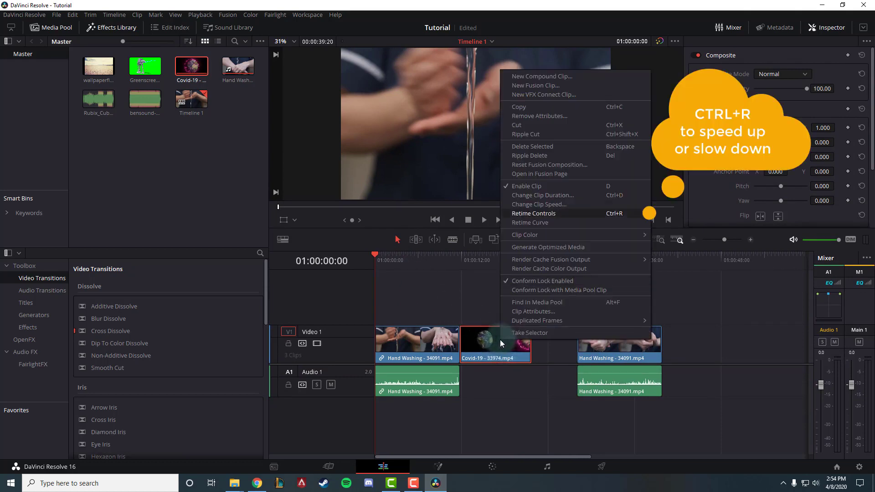
click(545, 214)
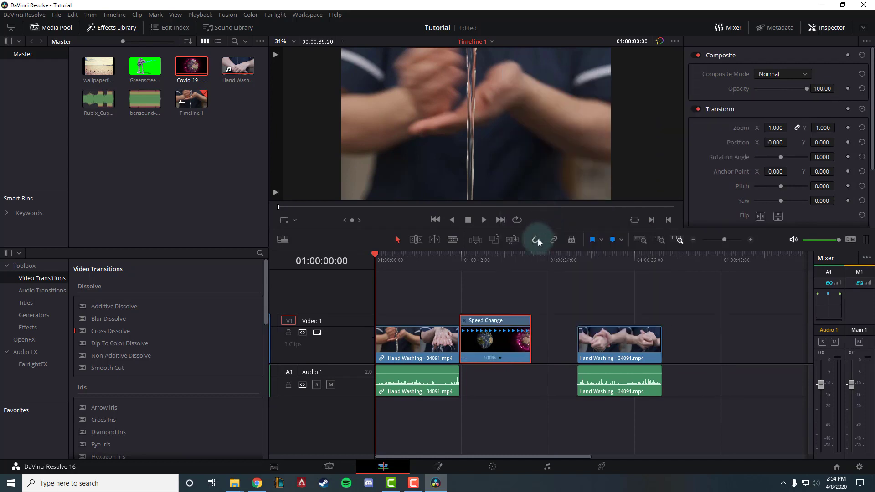
click(500, 358)
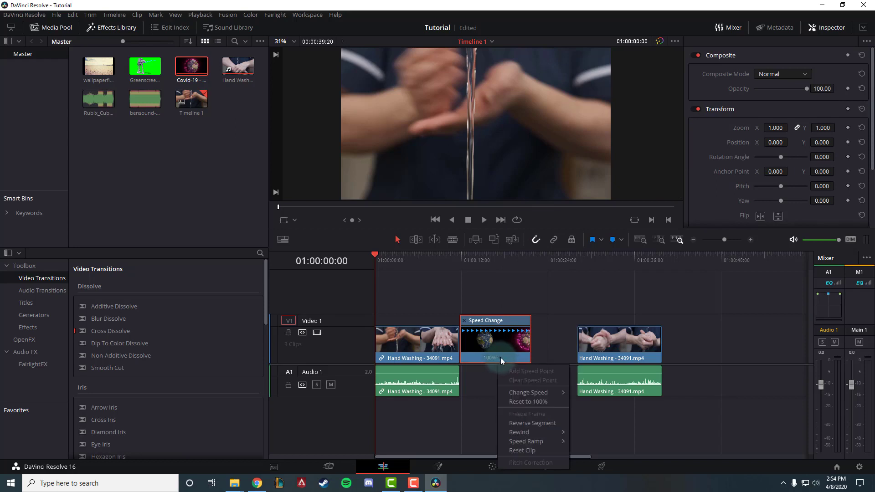
mouse_move(549, 396)
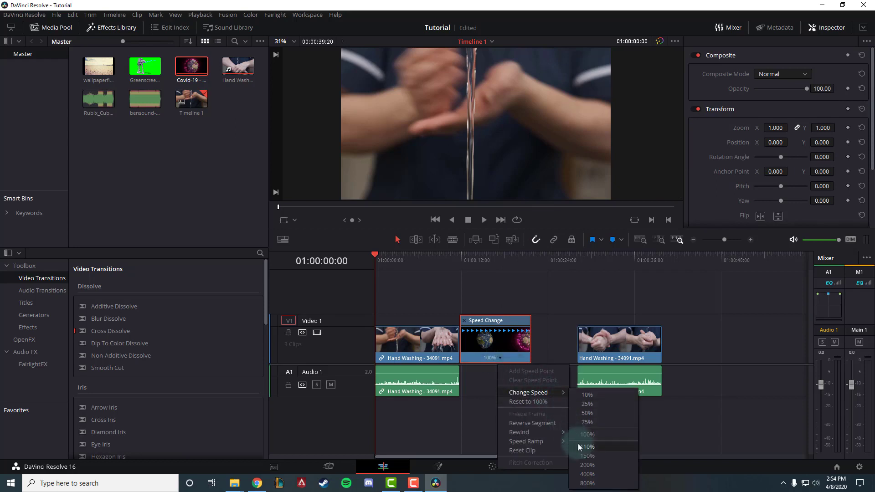
click(592, 466)
click(624, 378)
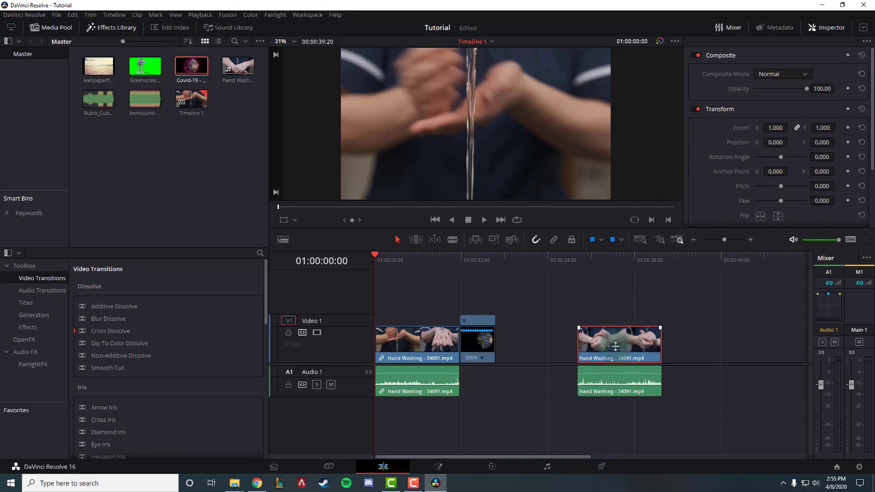
drag(624, 378, 542, 340)
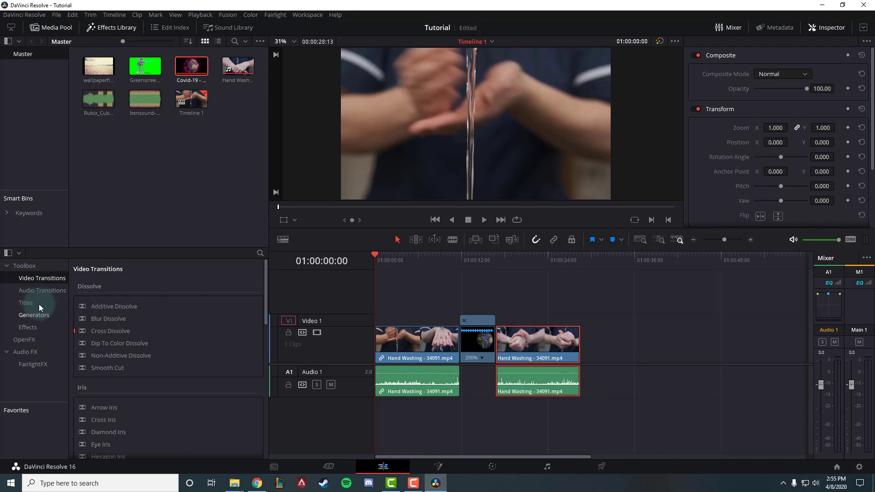
Step: Add an L Lower 3rd title on a new Video 2 track at the start of the timeline
click(39, 303)
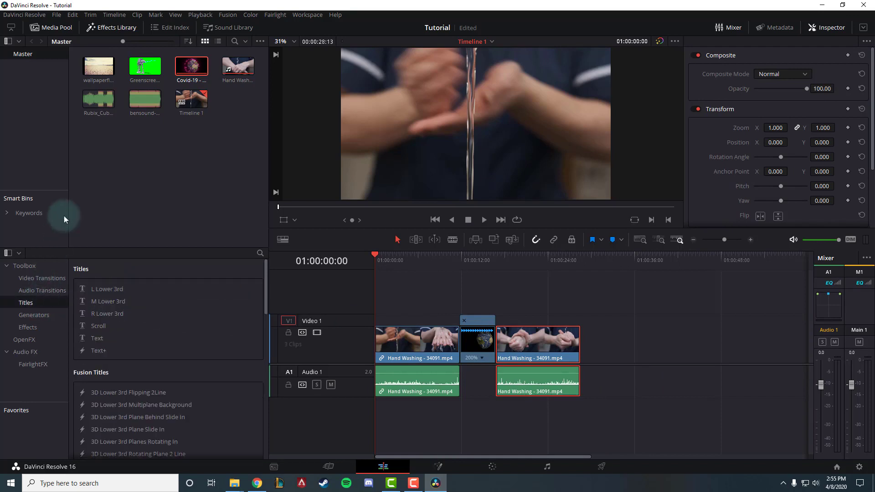
click(116, 27)
click(117, 27)
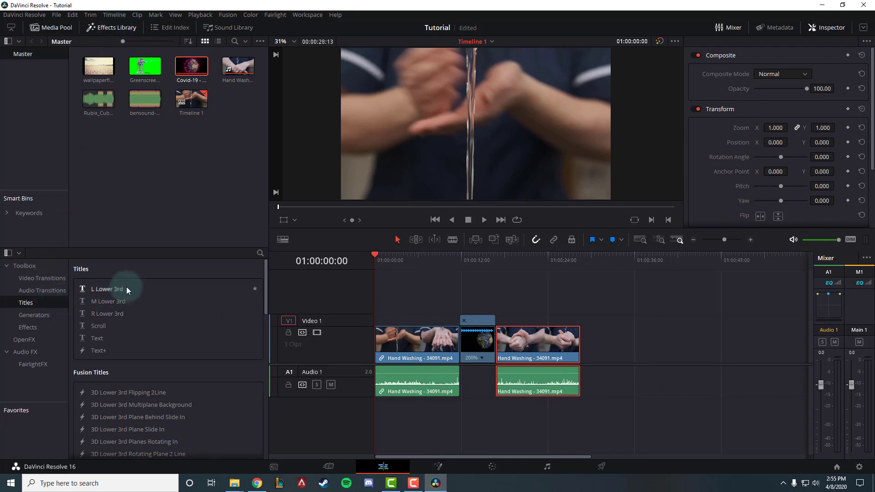
mouse_move(126, 289)
mouse_down()
mouse_move(119, 288)
mouse_move(386, 305)
mouse_move(375, 306)
mouse_up()
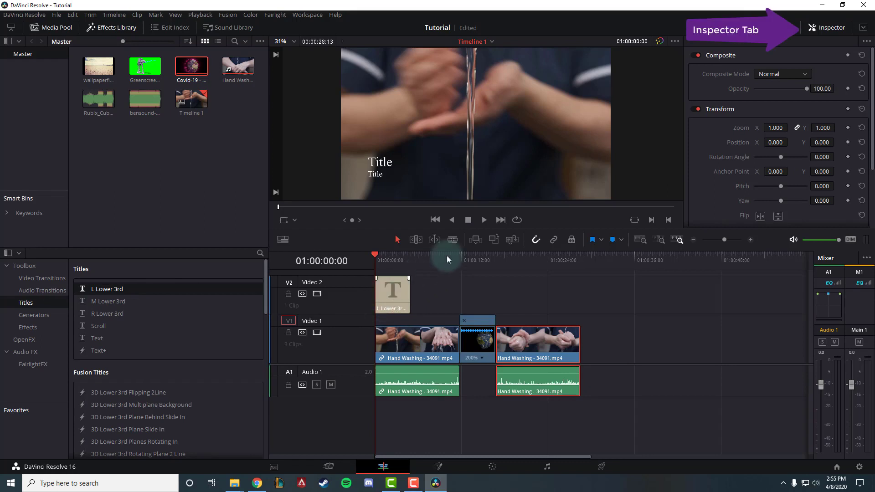
Step: Change the upper text line of the L Lower 3rd title to "Wash your hands"
click(394, 293)
click(821, 29)
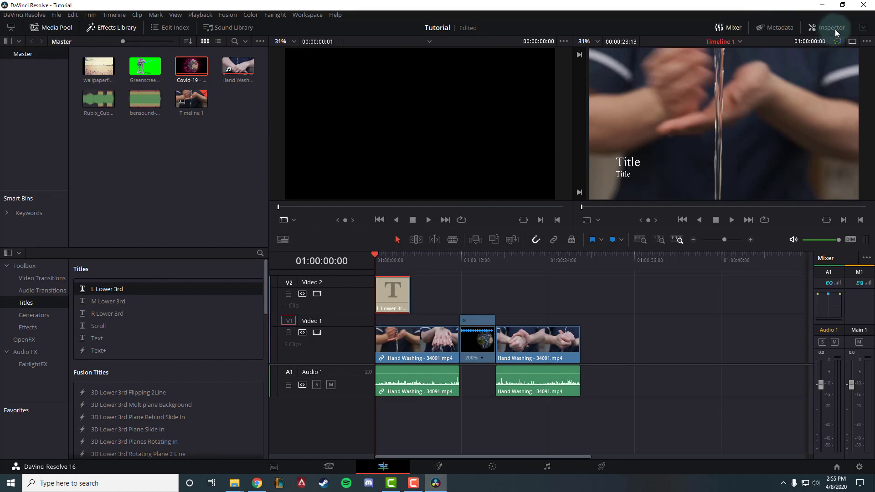
click(834, 28)
click(751, 87)
drag(751, 87, 694, 101)
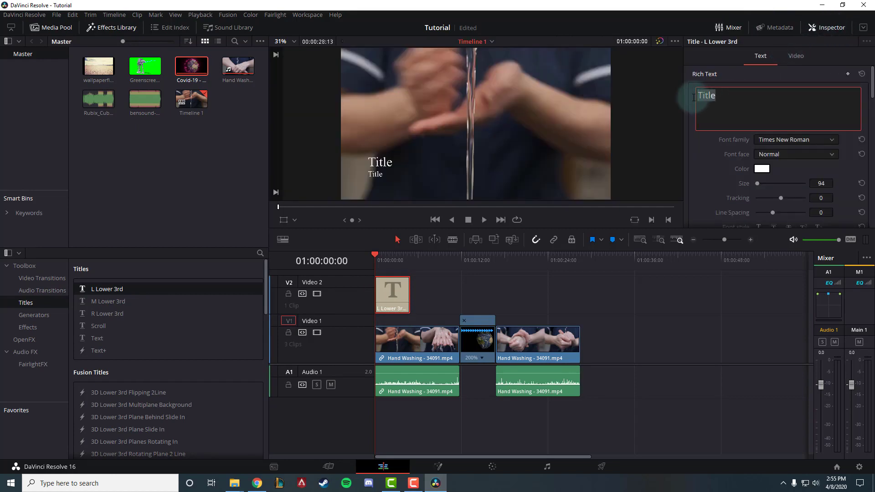
text(Wash your)
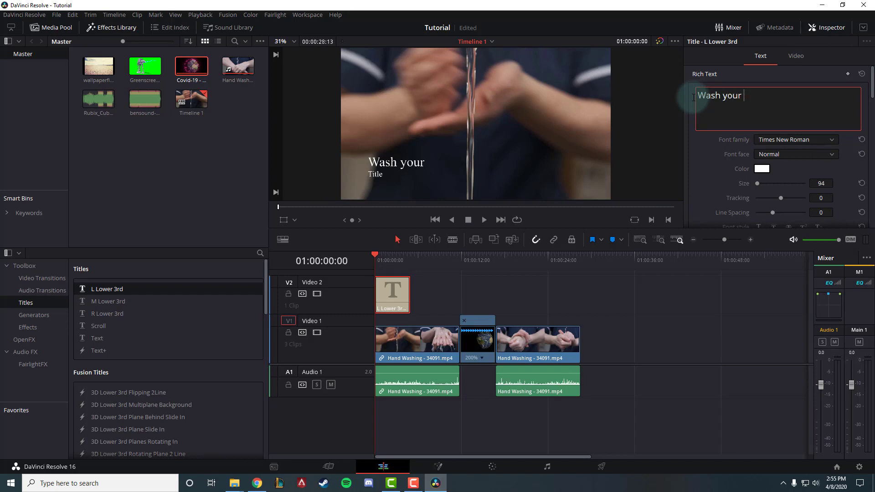
text( hands)
Step: Color the "Wash your hands" line pale yellow (#ffff7f) and set its X position to 141
click(804, 140)
click(807, 140)
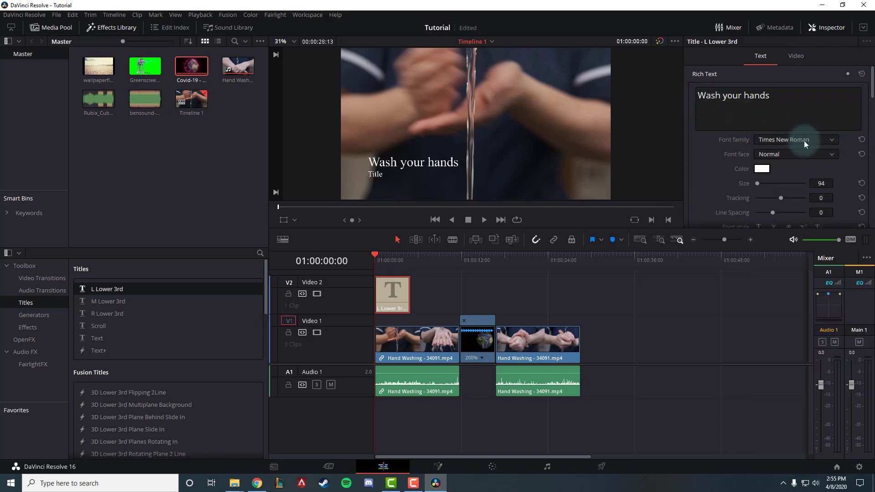
click(762, 169)
click(504, 195)
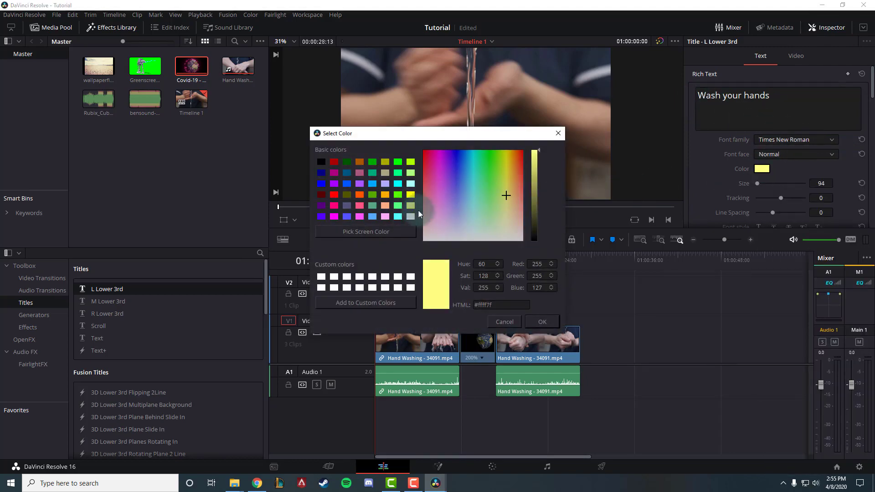
click(543, 321)
scroll(784, 168, down, 5)
drag(855, 145, 756, 149)
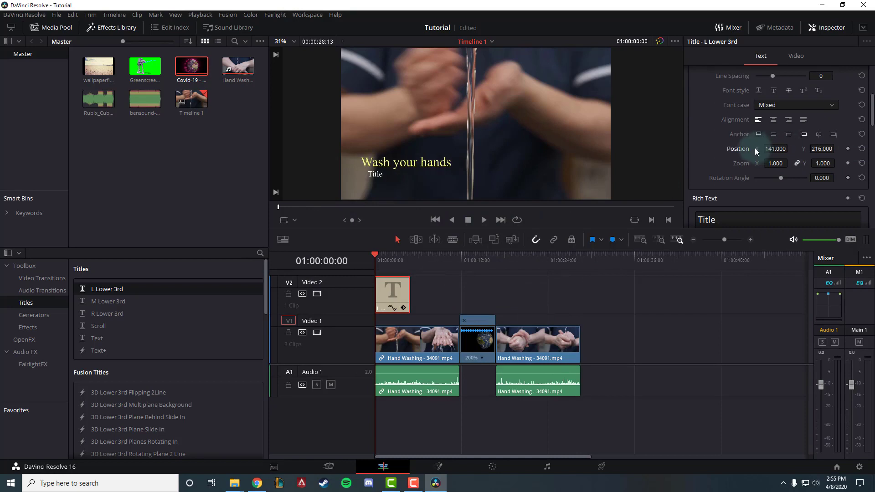
Step: Change the lower text line of the title to "Please"
scroll(733, 120, down, 4)
drag(731, 116, 679, 108)
text(Please)
Step: Color the "Please" line light cyan and set its X position to 153
click(762, 183)
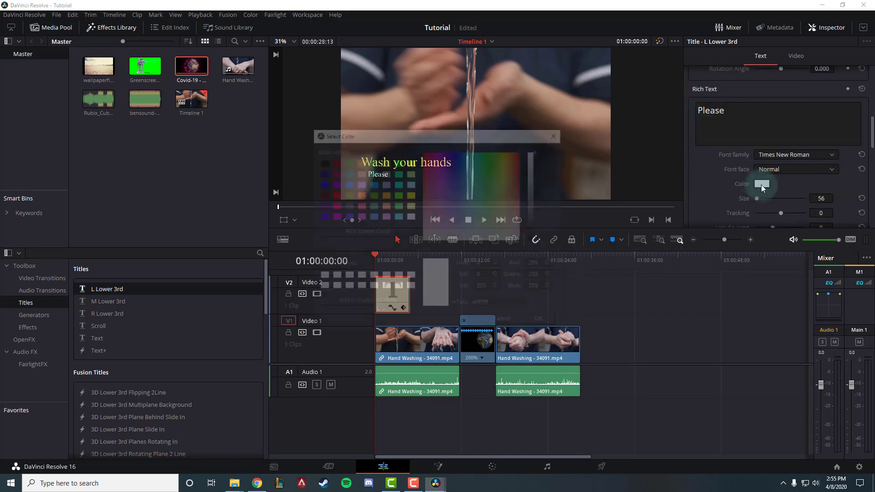
click(541, 322)
scroll(774, 163, down, 5)
drag(775, 164, 650, 165)
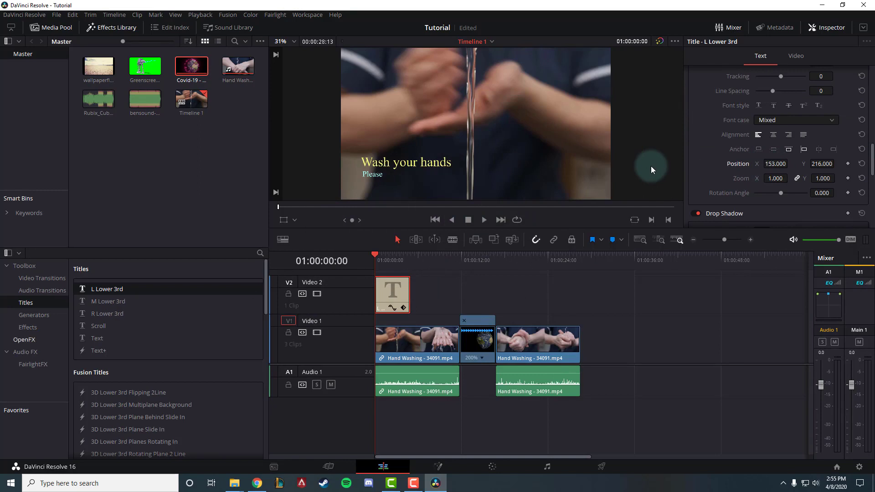
Step: Apply a Cross Dissolve video transition to the start of the Covid-19 clip, where it meets the first Hand Washing clip
click(42, 281)
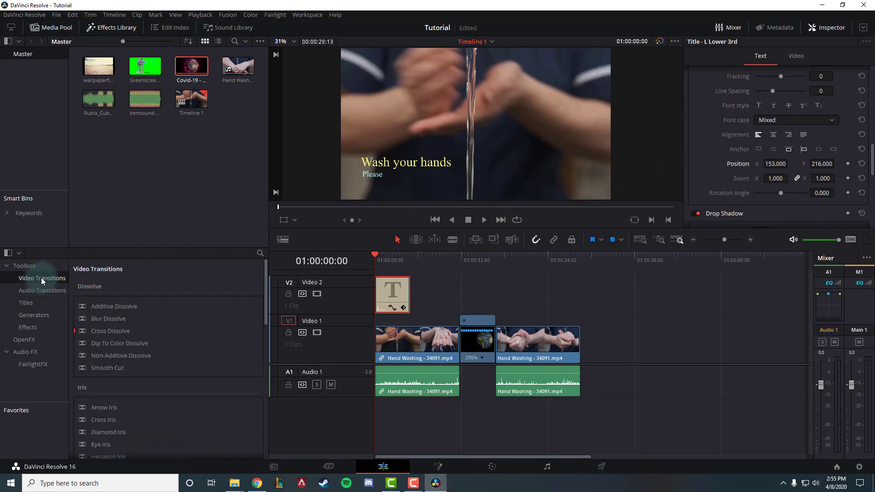
click(127, 334)
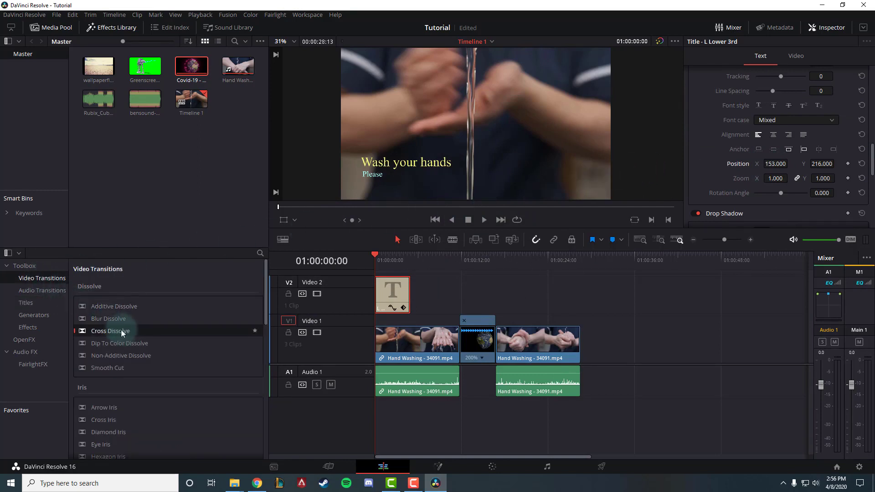
drag(115, 332, 469, 343)
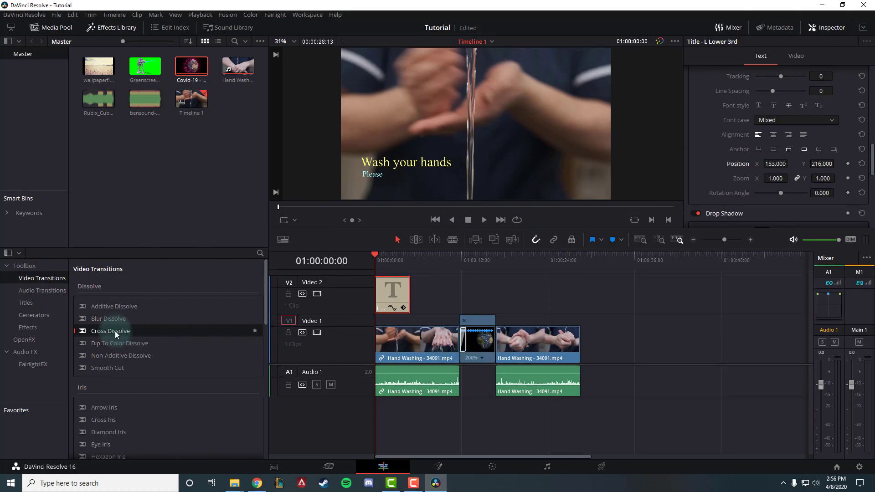
Step: Apply a Cross Dissolve to the end of the Covid-19 clip and play the timeline through both transitions
drag(116, 335, 490, 340)
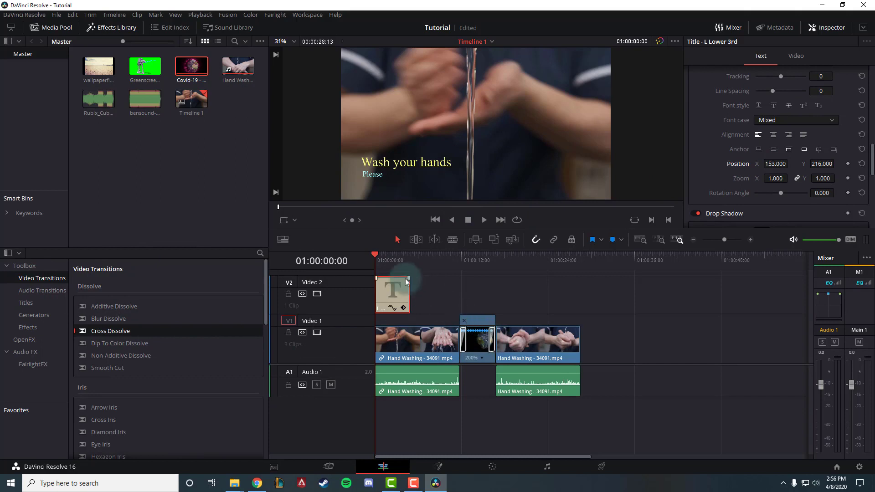
drag(371, 254, 458, 269)
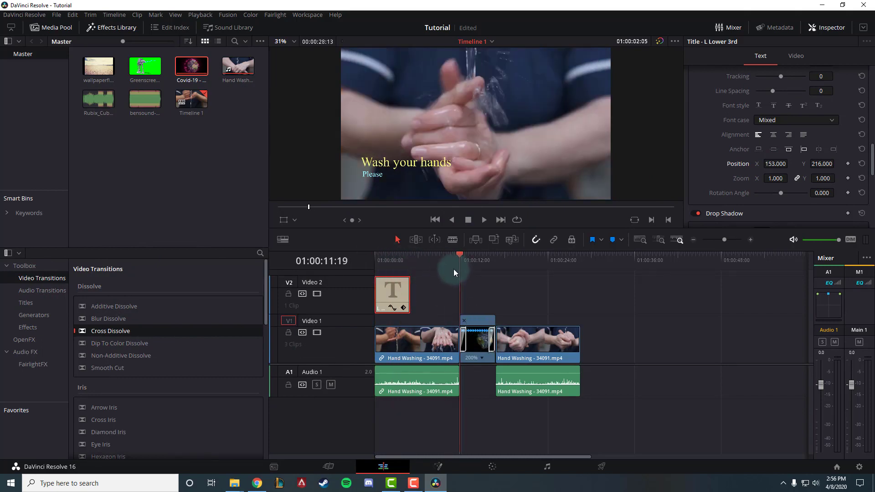
key(space)
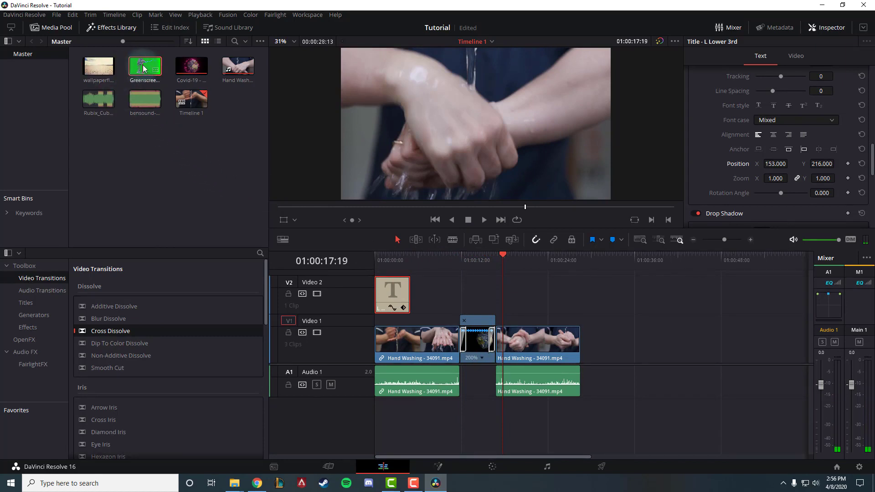
Step: Place the wallpaper image after the last Hand Washing clip on Video 1 and the Greenscreen image directly above it on Video 2
drag(98, 66, 586, 350)
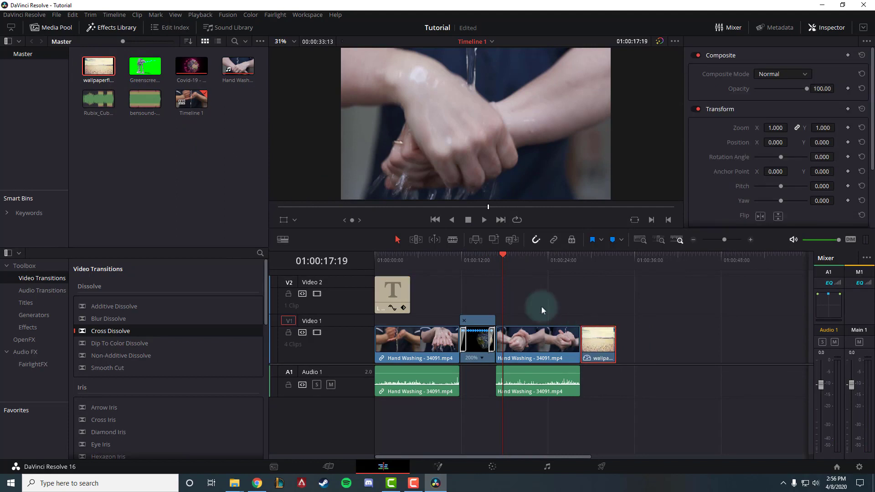
drag(147, 72, 587, 311)
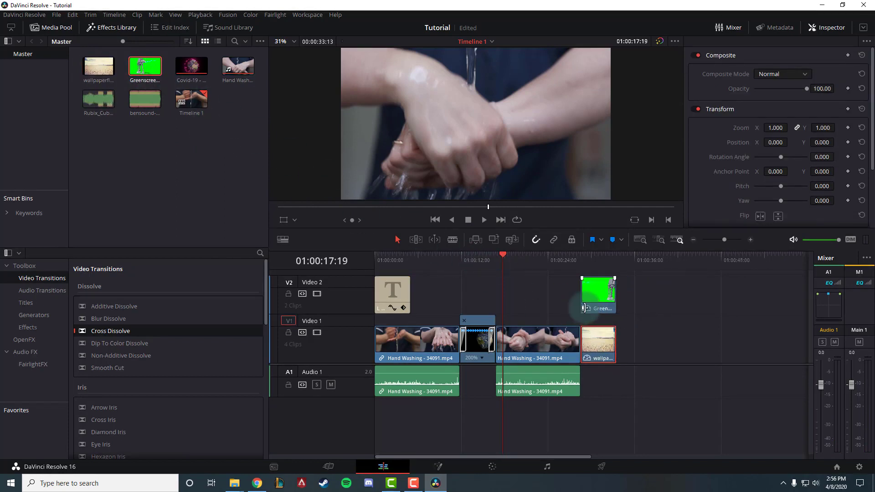
click(664, 374)
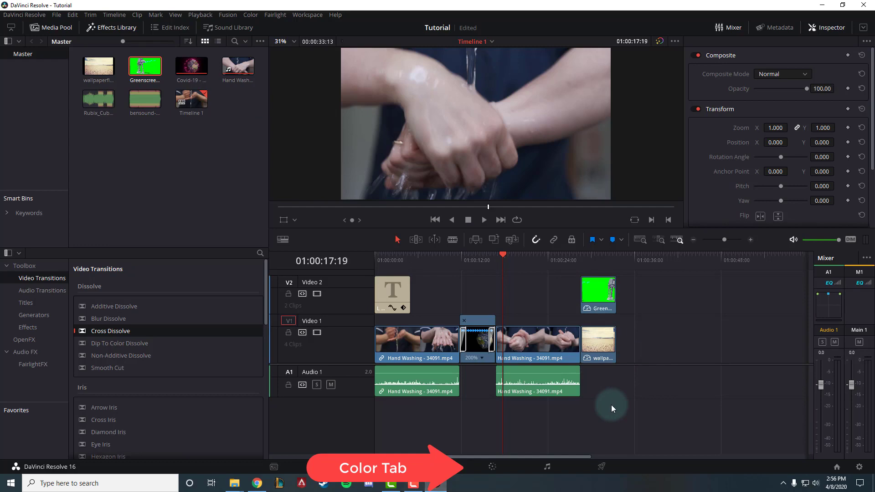
Step: Switch to the Color page
click(492, 467)
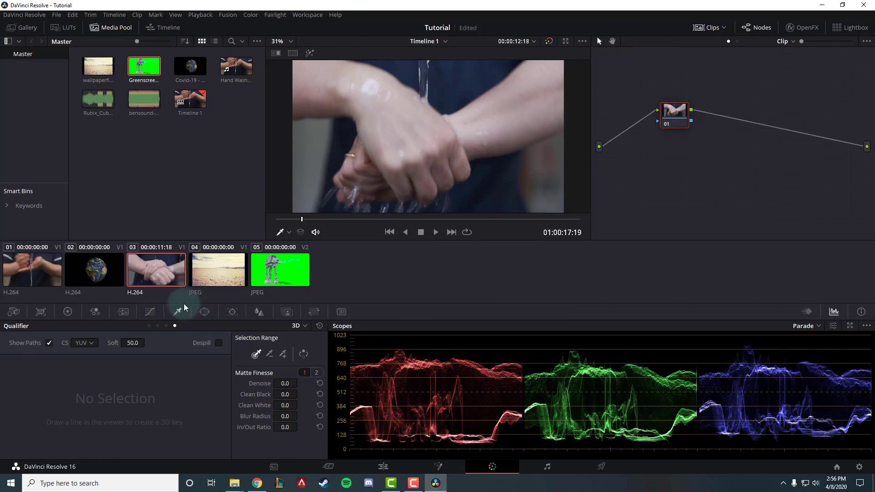
Step: Try shifting the Gamma color wheel on the second Hand Washing clip, and reset the color wheels
click(67, 312)
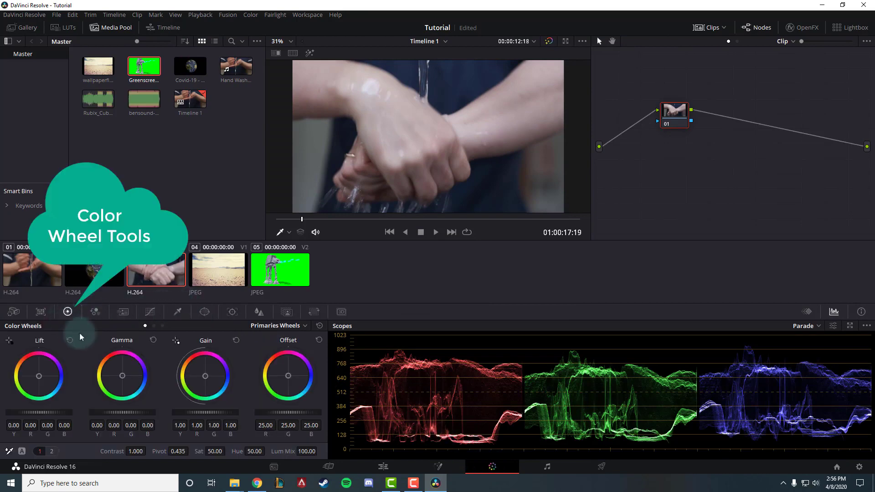
drag(121, 377, 573, 216)
click(319, 327)
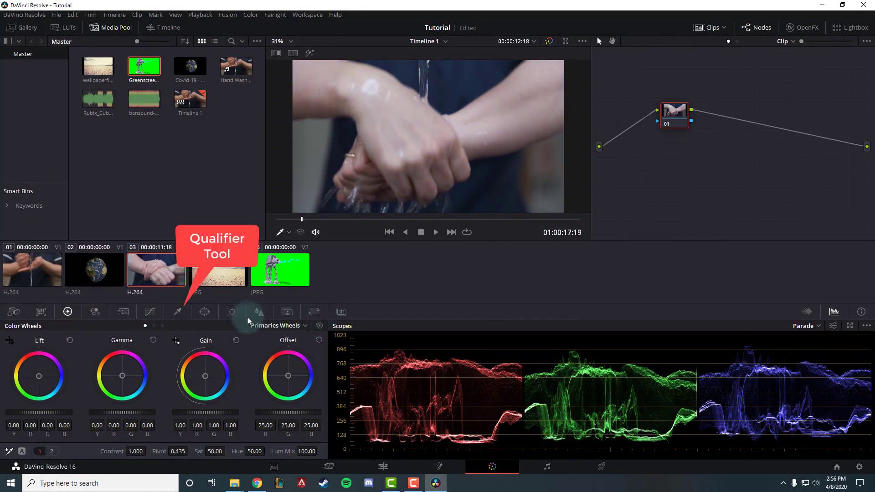
Step: Set the Qualifier to 3D mode for the greenscreen clip and sample its green background
click(176, 311)
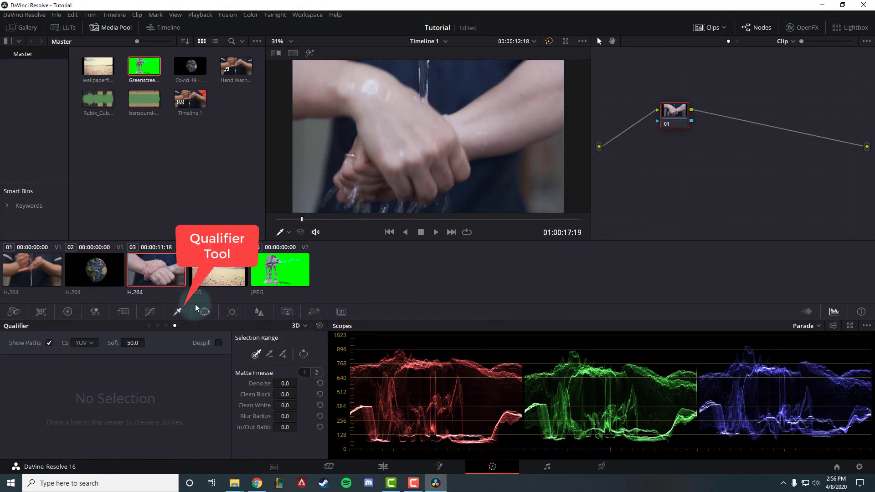
click(289, 270)
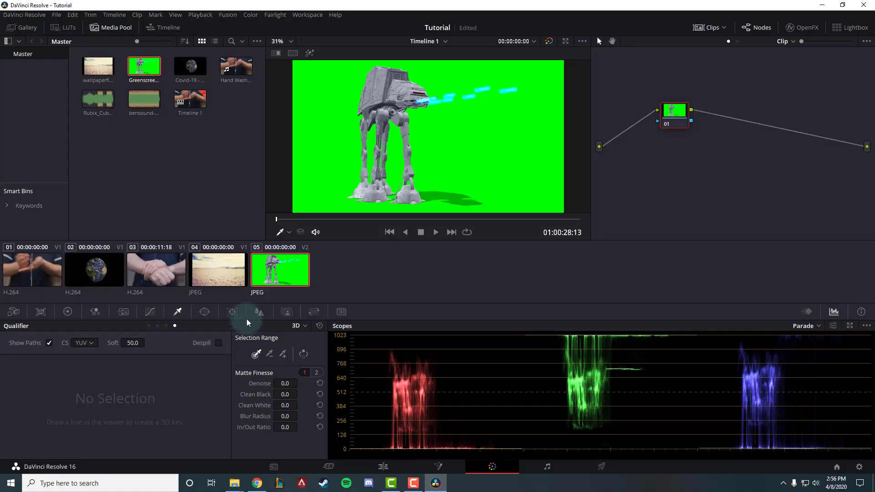
click(299, 325)
click(306, 339)
click(304, 325)
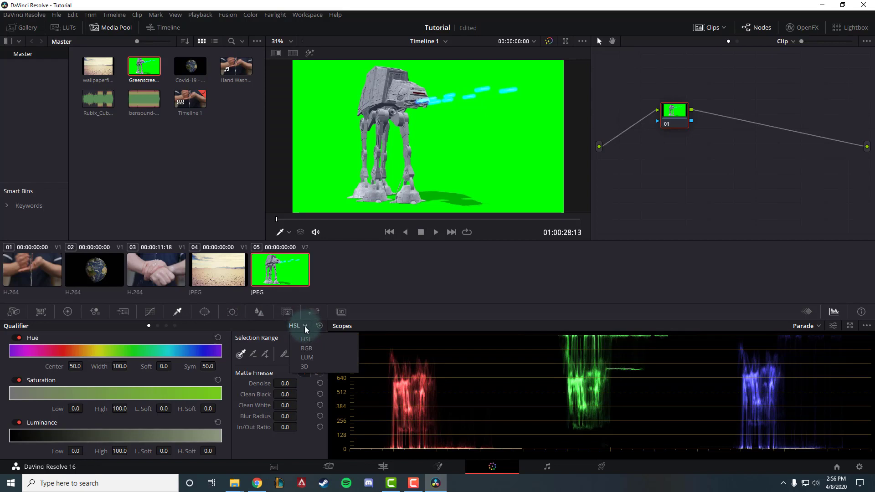
click(304, 366)
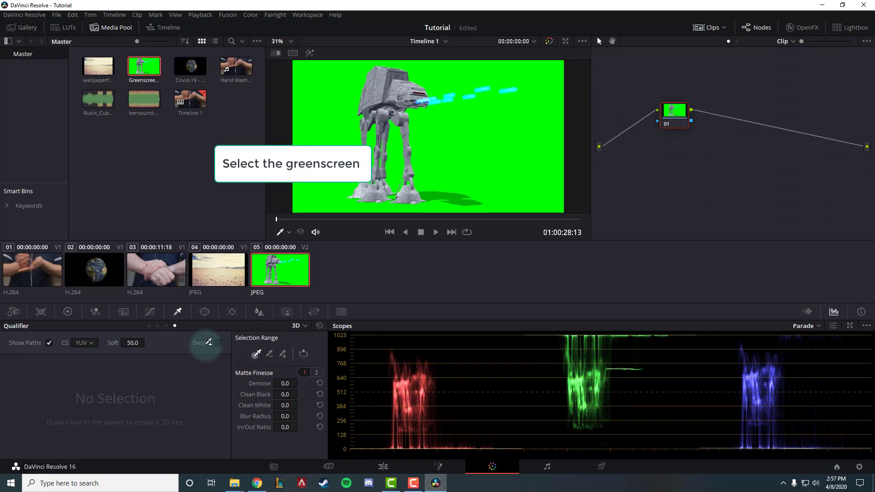
click(488, 143)
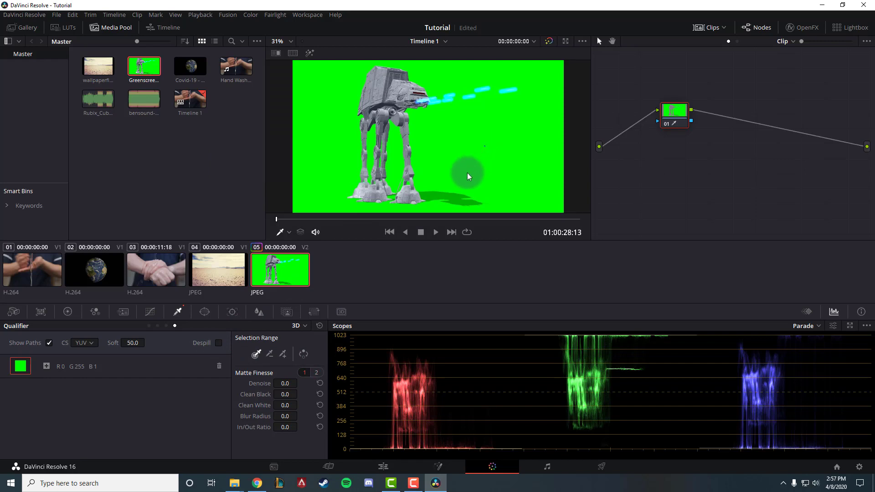
Step: Invert the greenscreen clip's qualifier selection and enable Despill
click(304, 356)
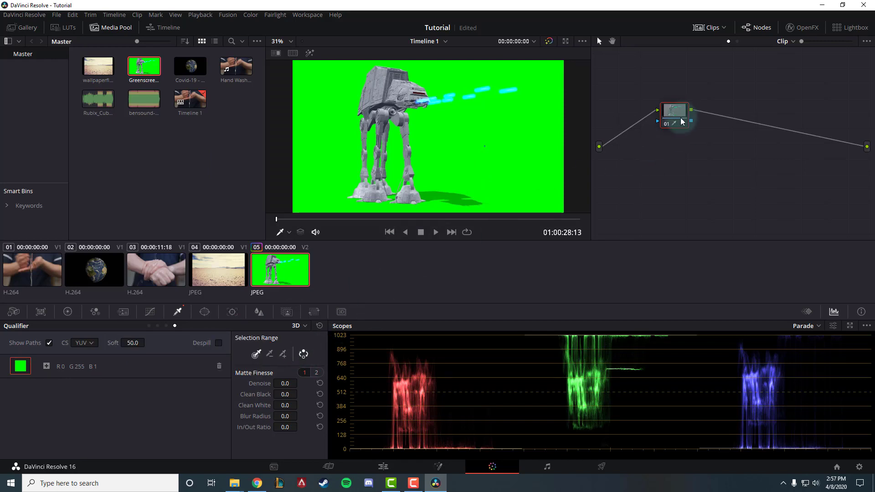
click(303, 354)
click(218, 344)
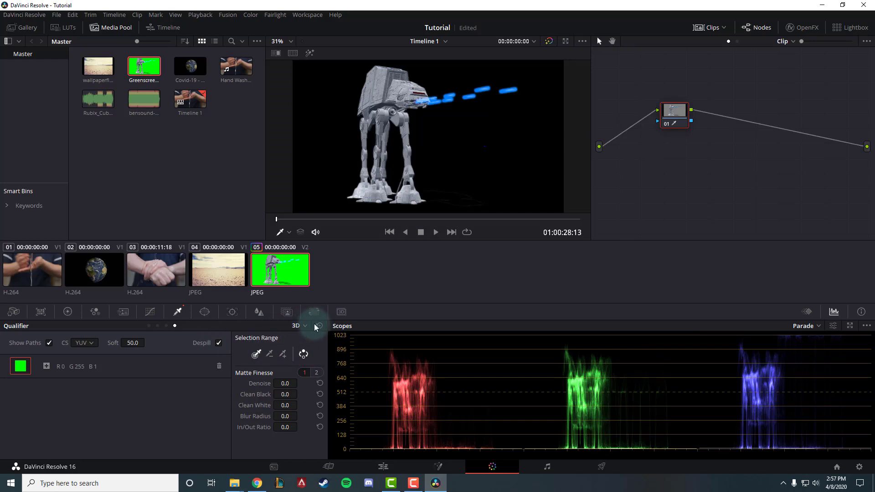
Step: Add an alpha output to the greenscreen clip's node graph and connect node 01's alpha output to it
right_click(745, 154)
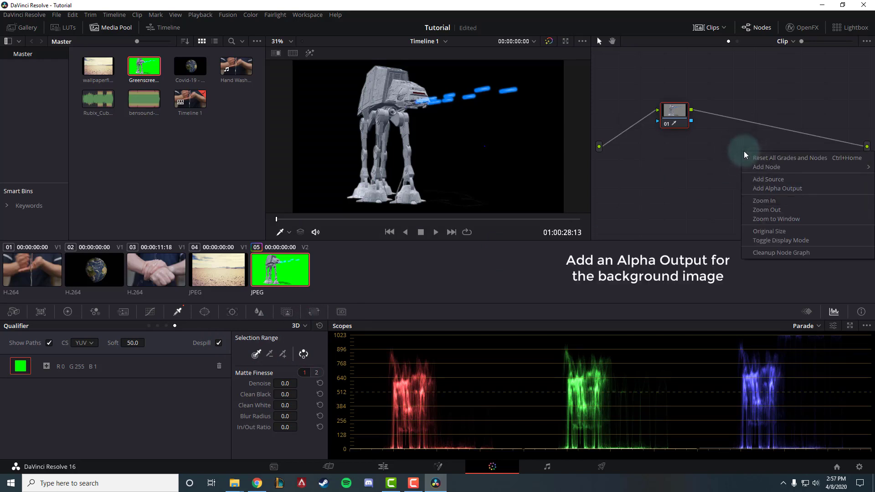
click(777, 190)
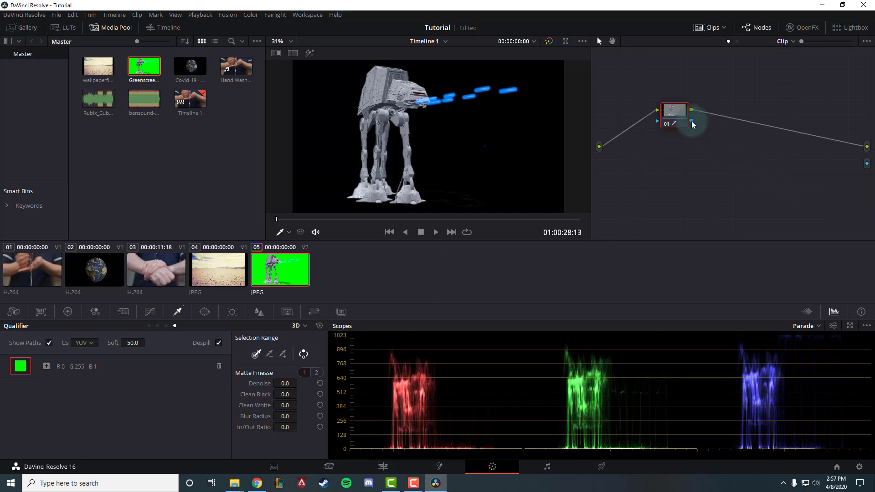
drag(693, 125, 867, 167)
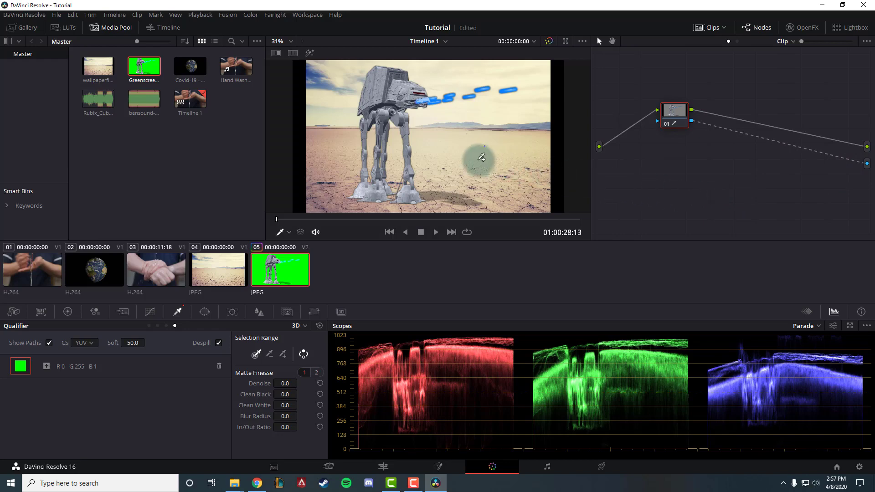
Step: Adjust the red and blue output levels of the Covid-19 clip in the RGB Mixer
click(94, 272)
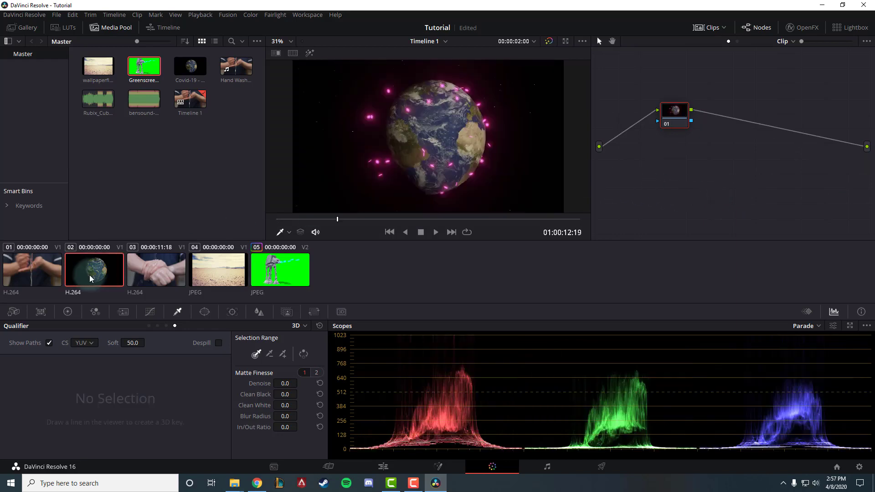
click(95, 312)
mouse_move(41, 365)
mouse_down()
mouse_move(25, 401)
mouse_move(29, 368)
mouse_up()
drag(297, 368, 296, 364)
Step: Set the Covid-19 clip's Gamma wheel to R 0.08, G -0.01, B -0.05 and Offset to R 23.73, G 24.11, B 36.59
click(67, 312)
drag(120, 377, 495, 150)
drag(289, 375, 364, 401)
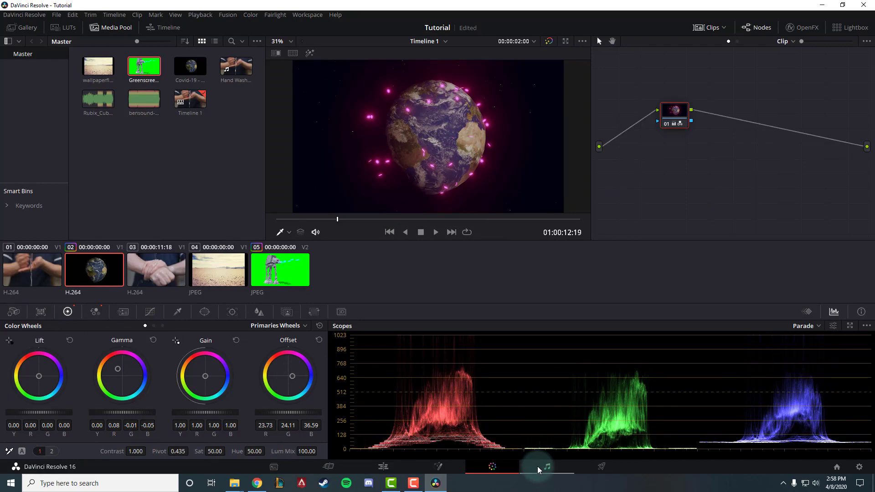
Step: Return to the Edit page and add Rubix_Cube.mp3 at the timeline start on a new Audio 2 track
click(379, 469)
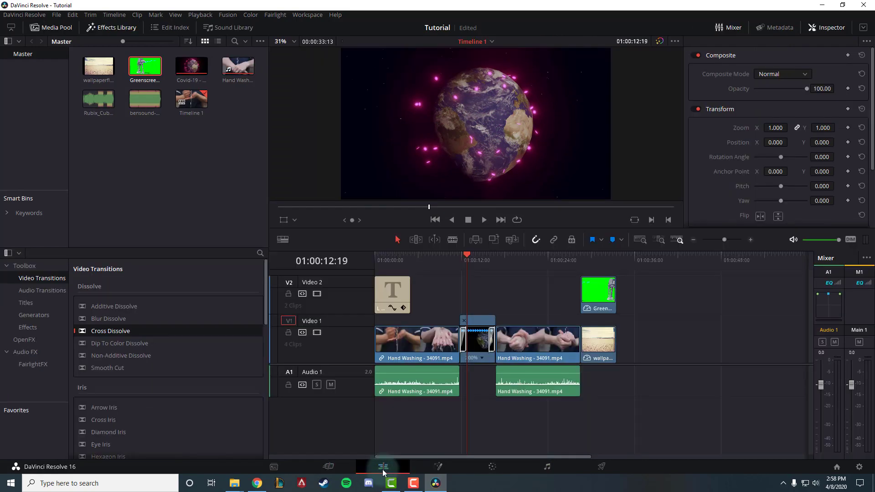
click(165, 175)
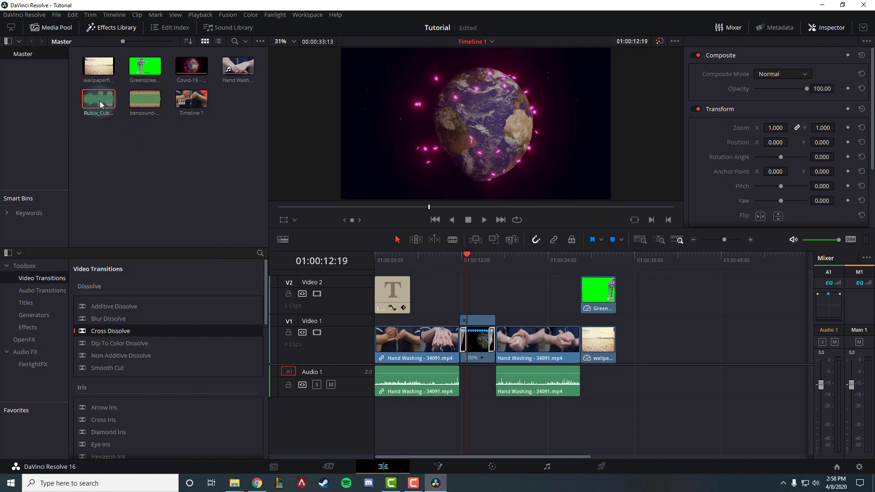
drag(98, 97, 376, 426)
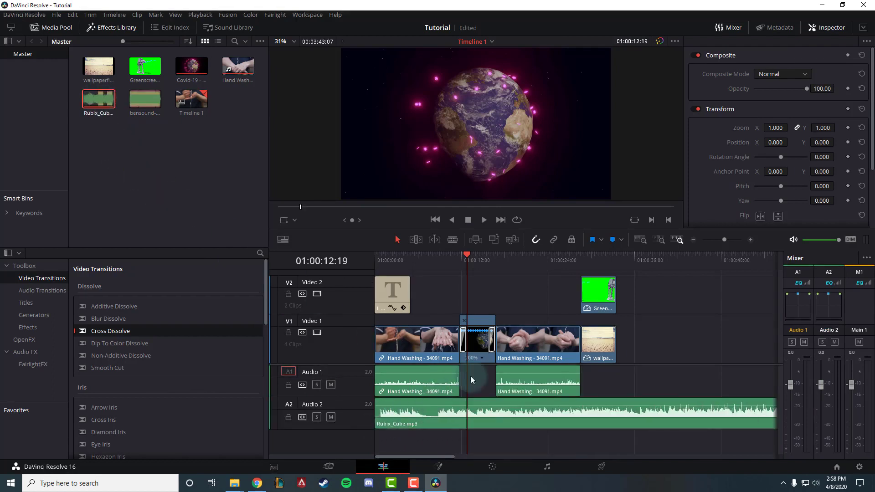
Step: Trim the end of the Rubix_Cube.mp3 clip to match the end of the last video clips
drag(723, 239, 718, 240)
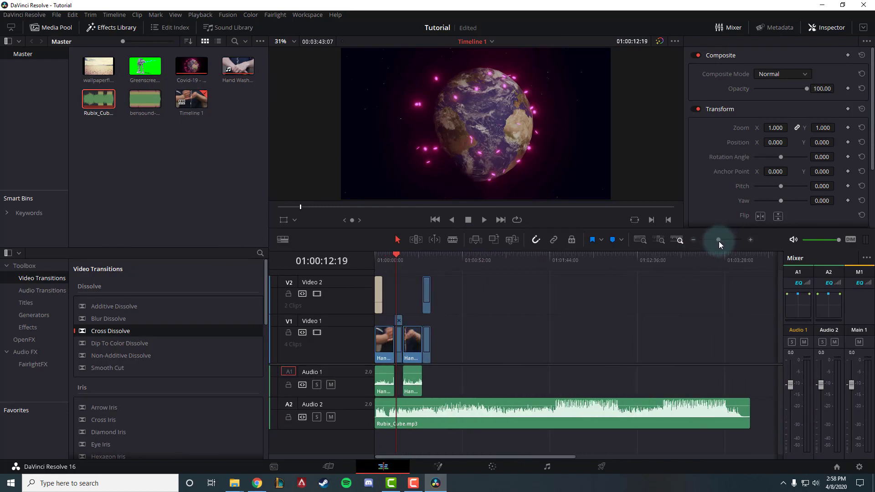
click(742, 410)
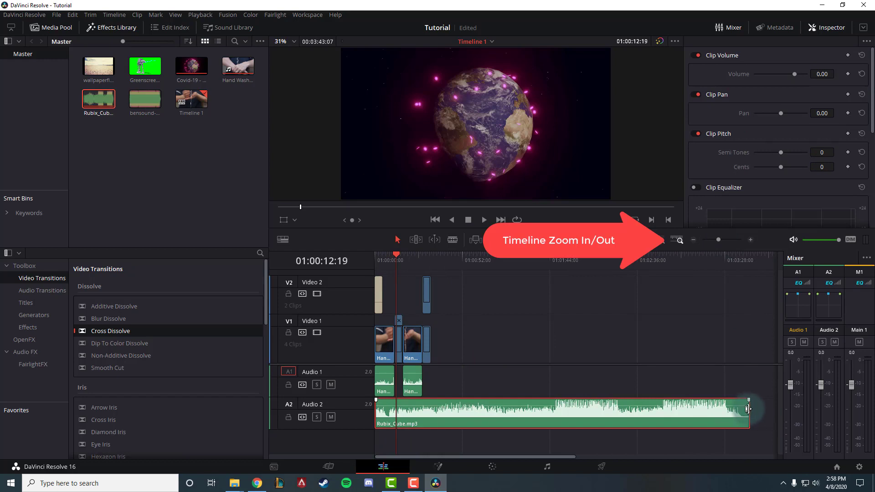
drag(747, 408, 439, 412)
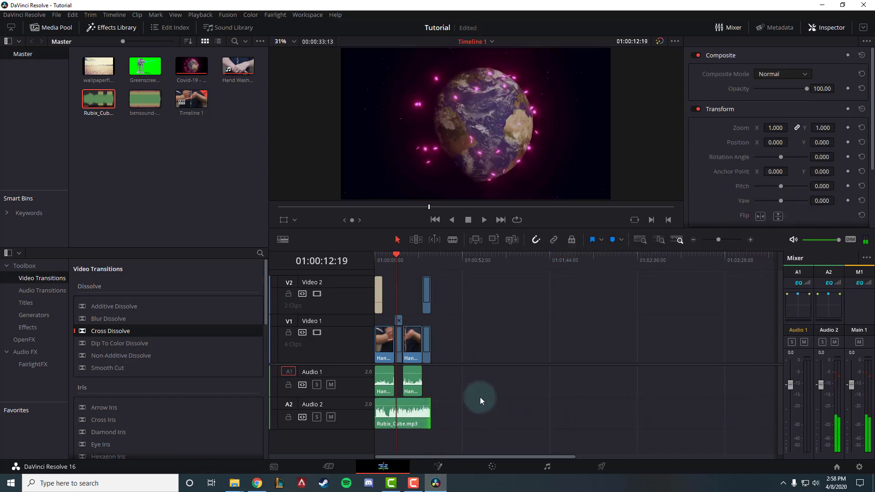
Step: Check the trimmed music clip against the video clips and play the timeline from within the Covid-19 clip
click(716, 239)
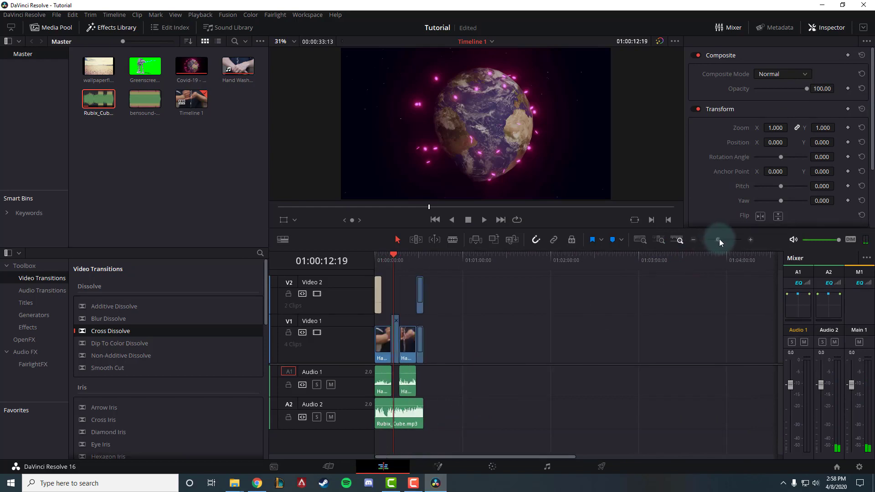
drag(719, 240, 725, 242)
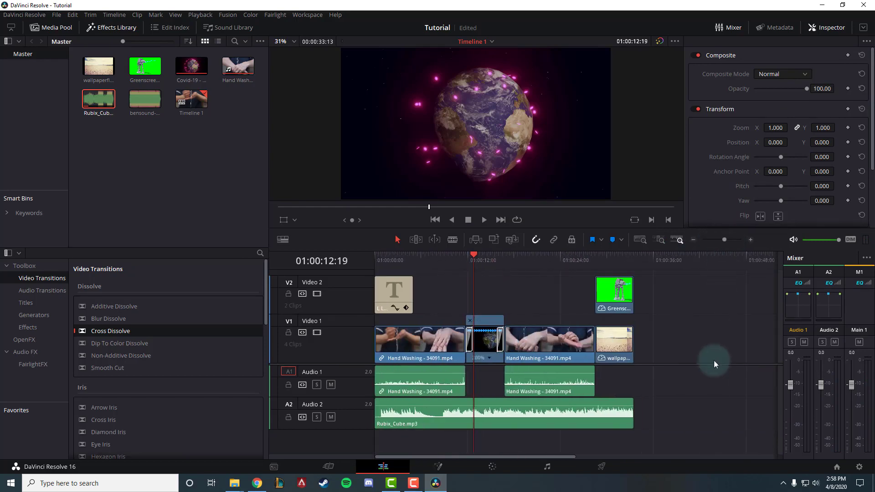
click(606, 420)
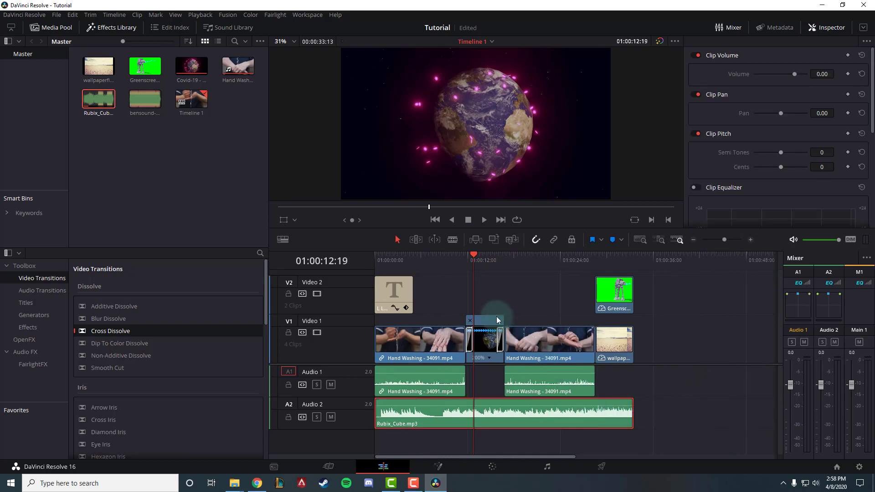
key(space)
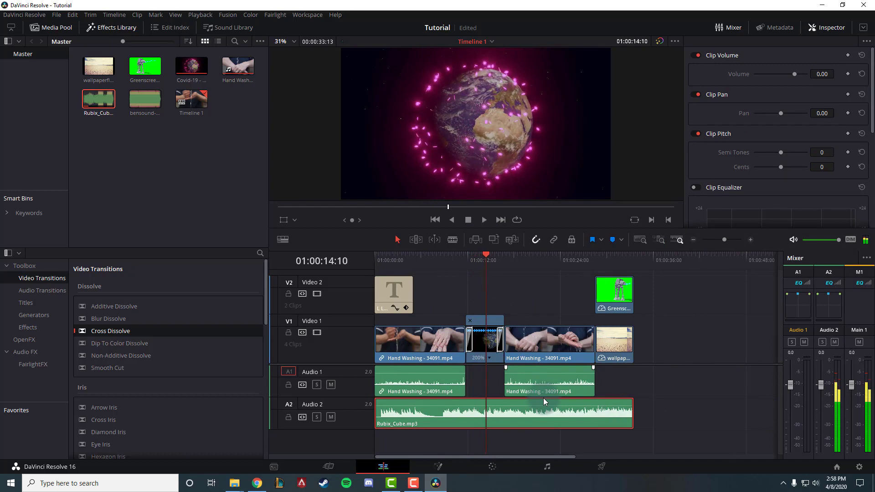
Step: Switch to the Fairlight page, select the Rubix_Cube.mp3 clip and enlarge the audio track waveforms
click(540, 469)
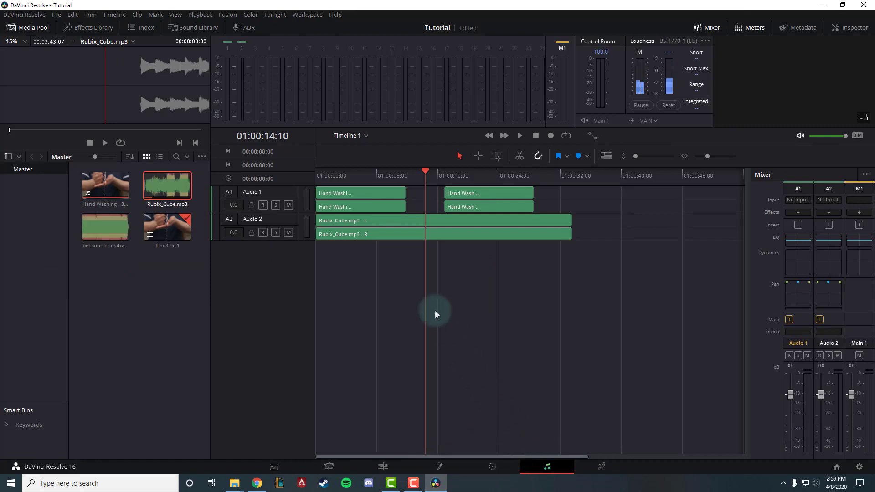
click(386, 236)
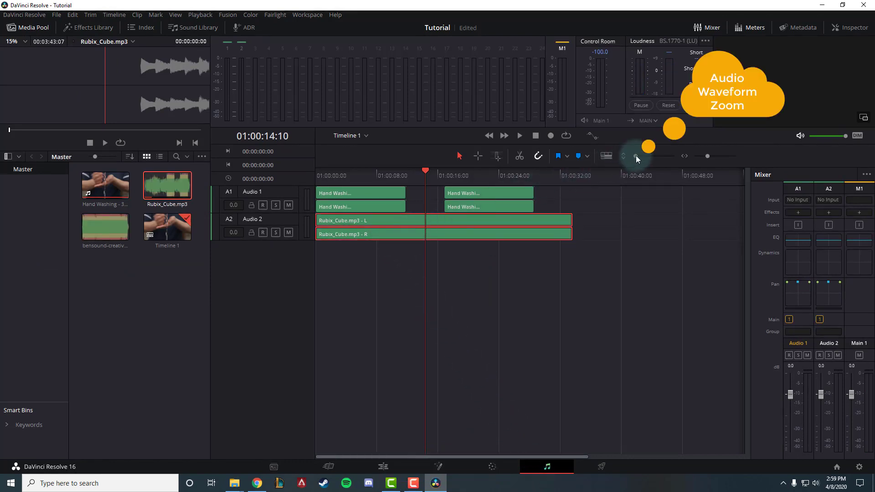
drag(636, 156, 645, 158)
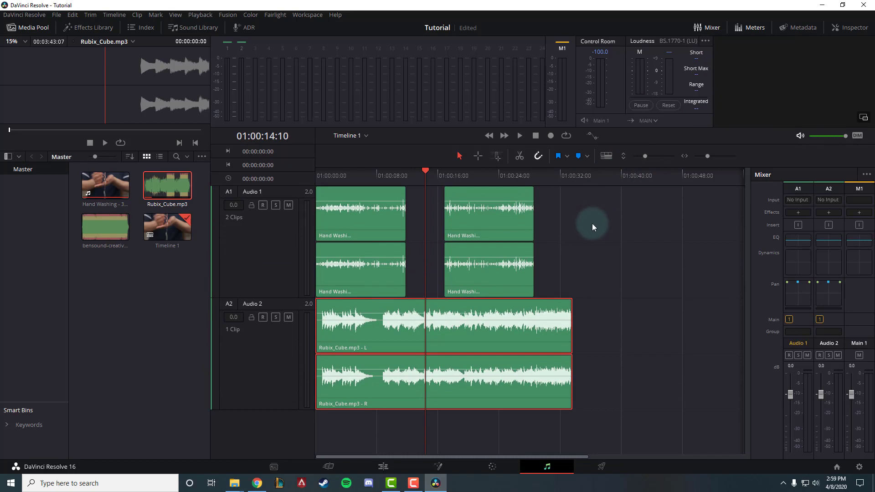
Step: Normalize the Rubix_Cube.mp3 clip to -20.0 dBFS in Sample Peak Program mode and play back the result
right_click(453, 329)
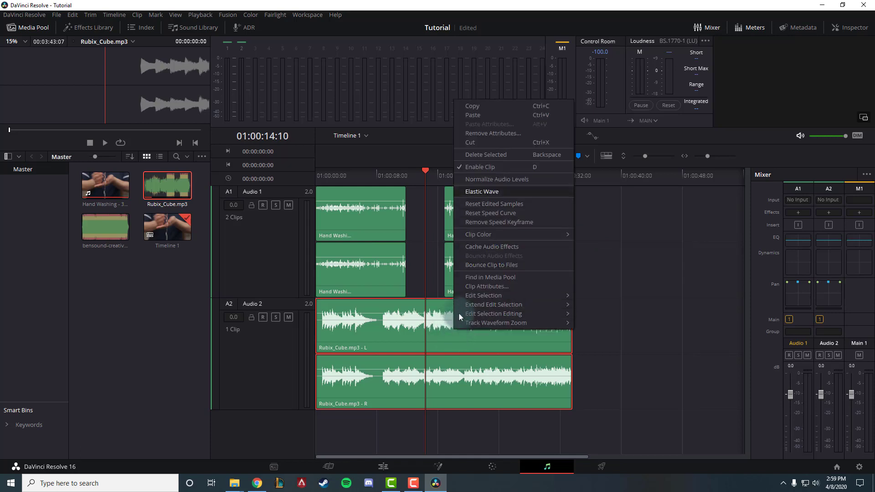
click(501, 179)
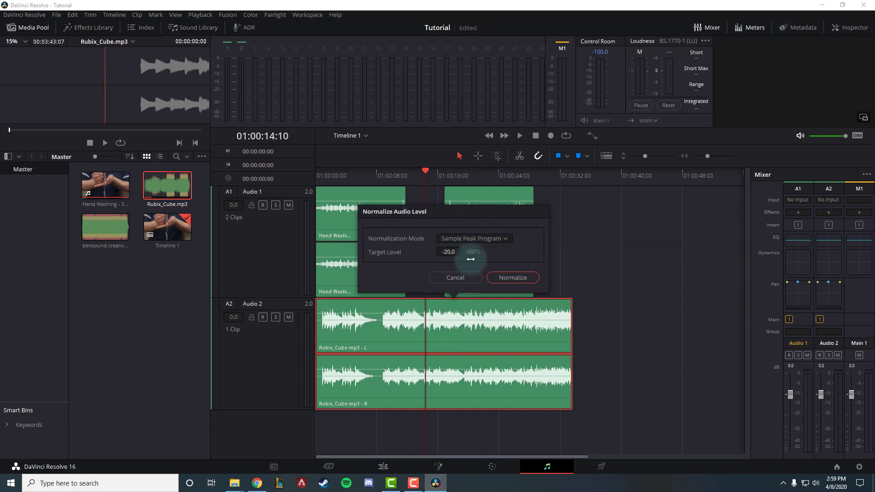
click(505, 277)
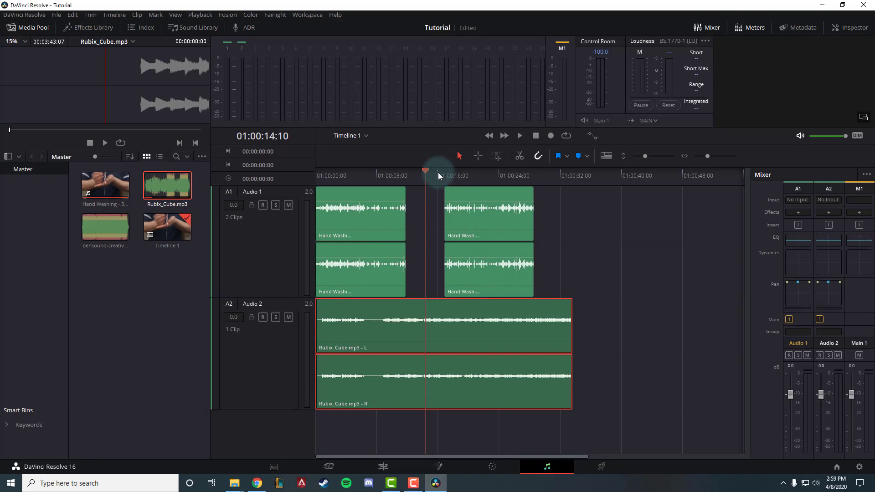
key(space)
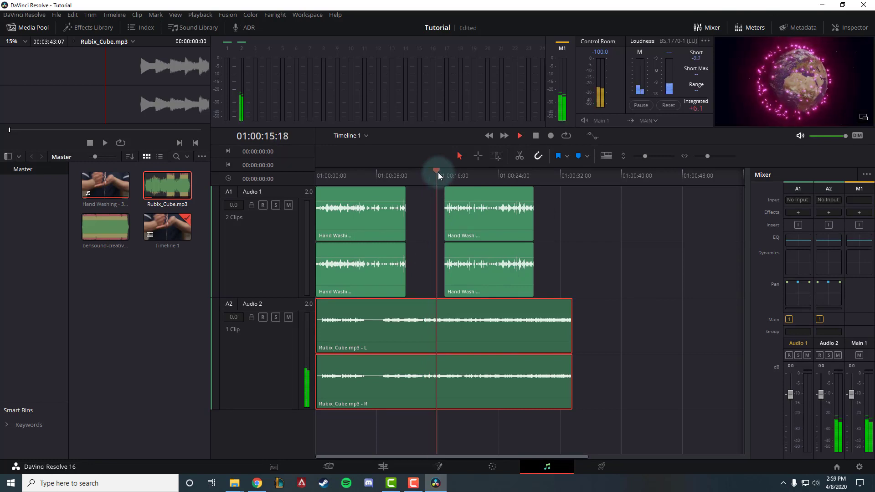
key(space)
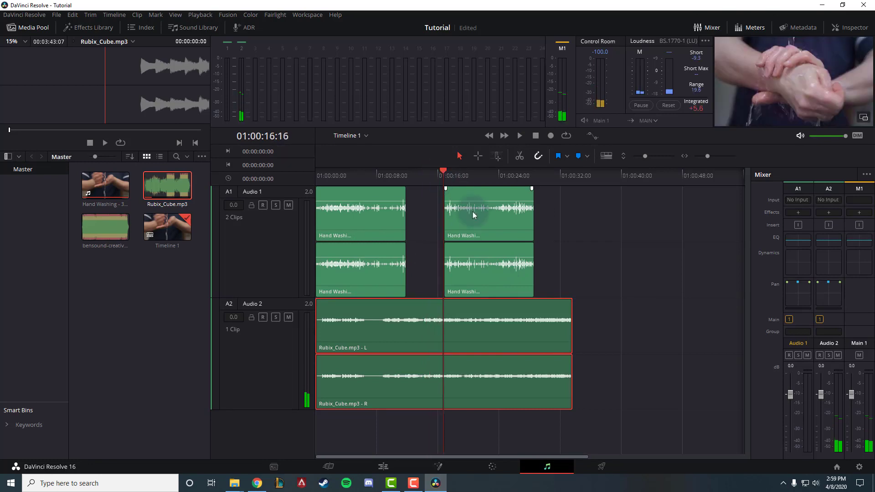
Step: With both Hand Washing audio clips selected, lower the Main 1 fader to -5.1 dB and play the mix
ctrl+click(483, 223)
ctrl+click(359, 222)
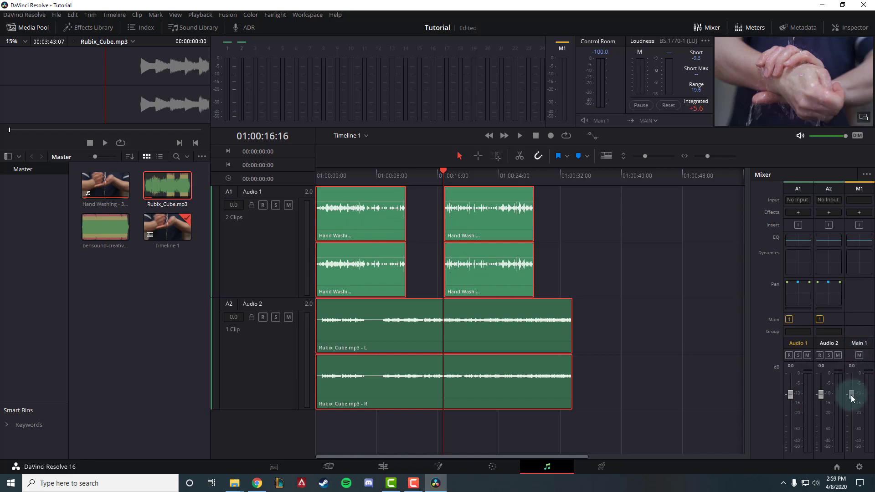
drag(851, 396, 851, 410)
click(626, 322)
key(space)
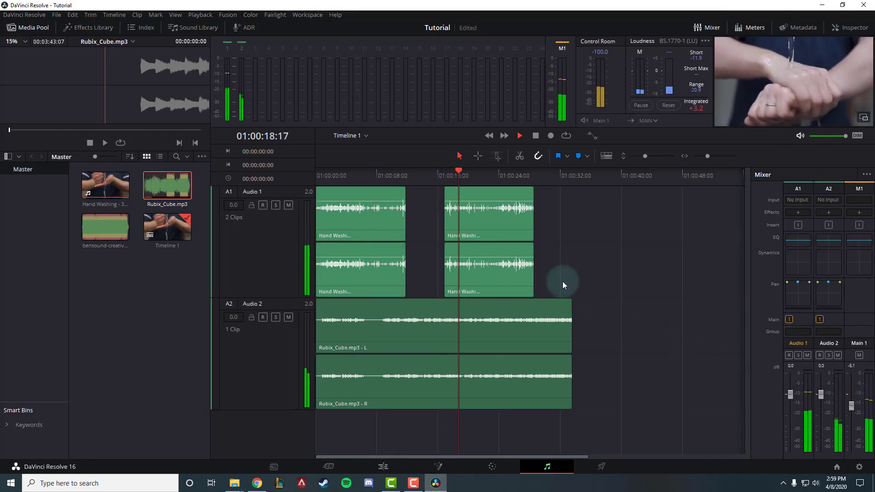
key(space)
Step: Reselect both Hand Washing audio clips, lower the Audio 1 fader to -5.1 dB and play the mix
click(479, 228)
ctrl+click(376, 222)
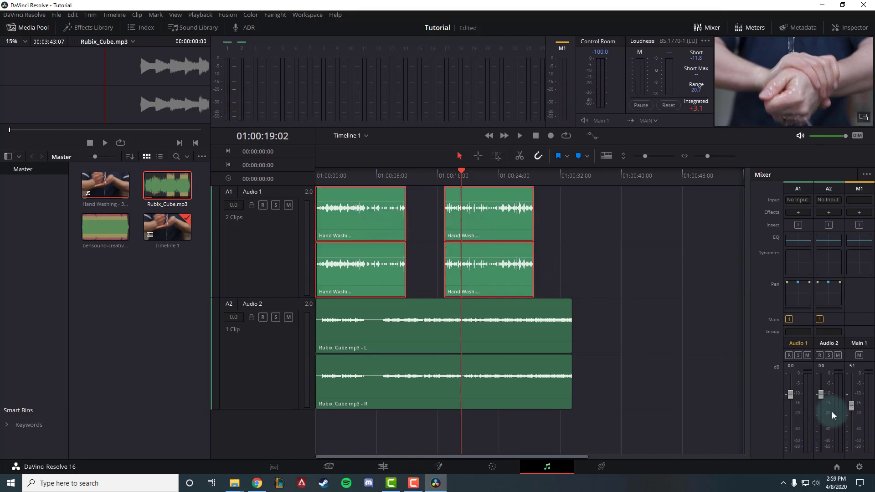
drag(792, 396, 790, 398)
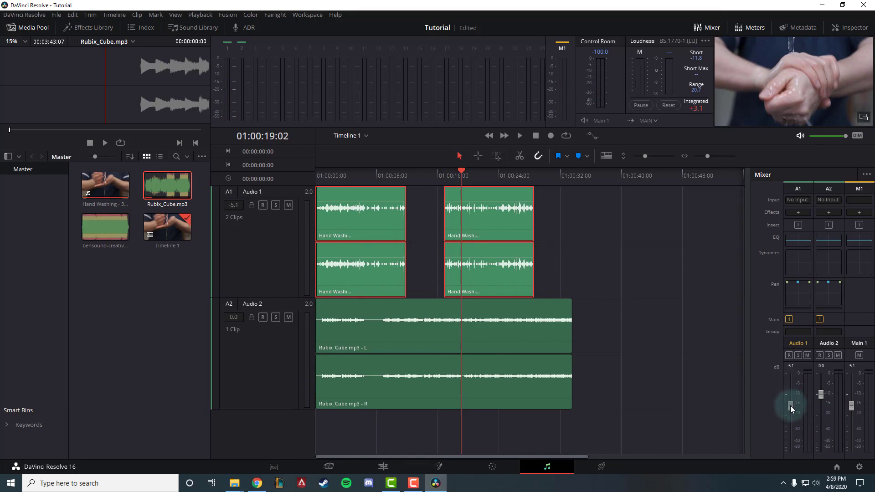
click(592, 270)
key(space)
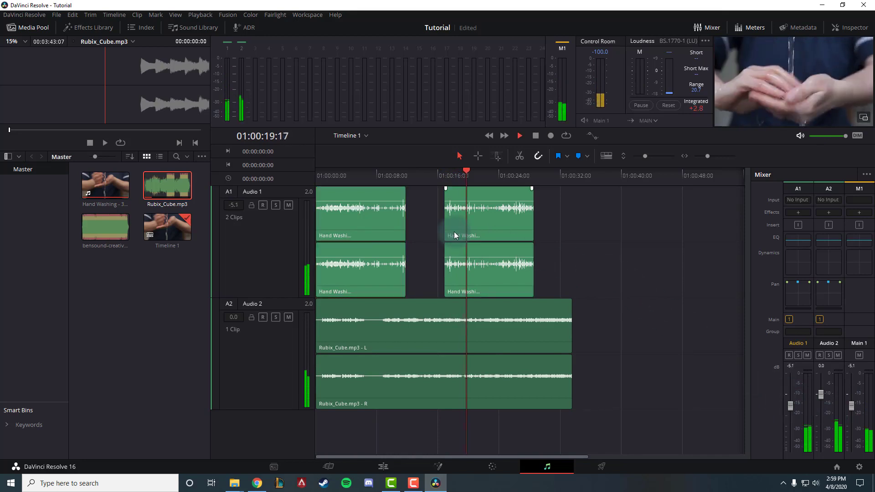
key(space)
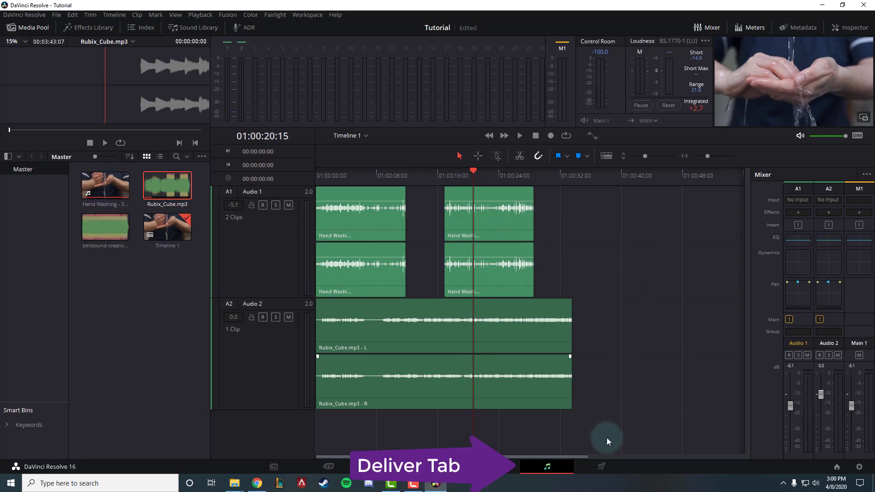
Step: Open the Deliver page, compare the render presets and choose H.264 Master
click(602, 467)
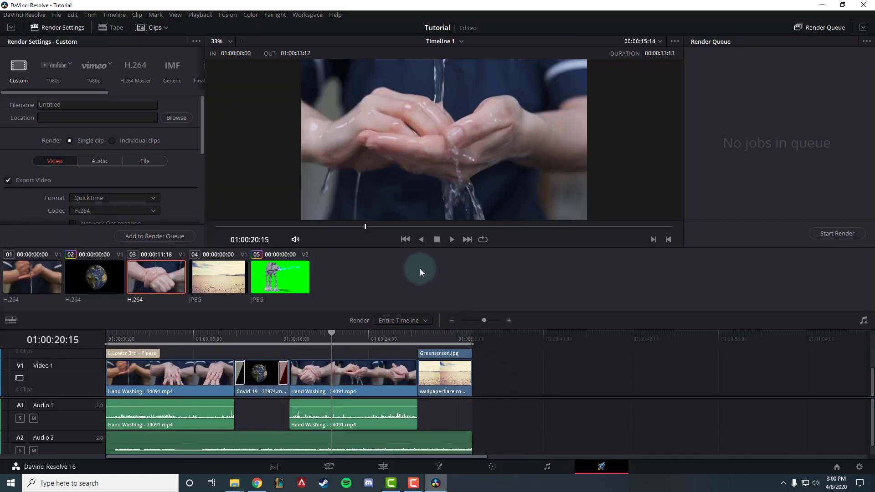
click(51, 64)
click(134, 65)
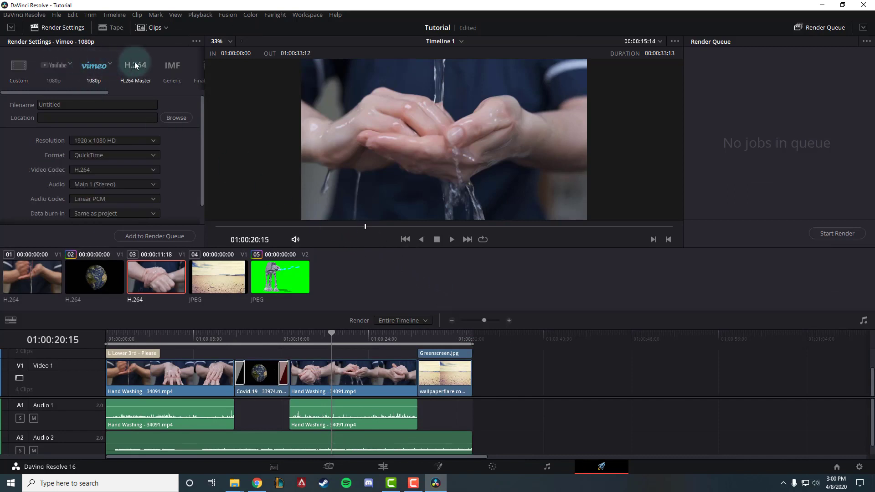
click(169, 65)
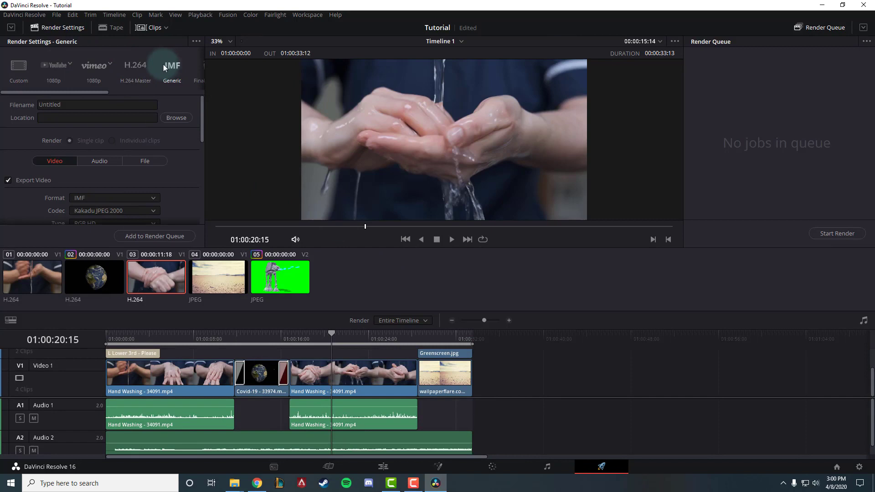
click(138, 61)
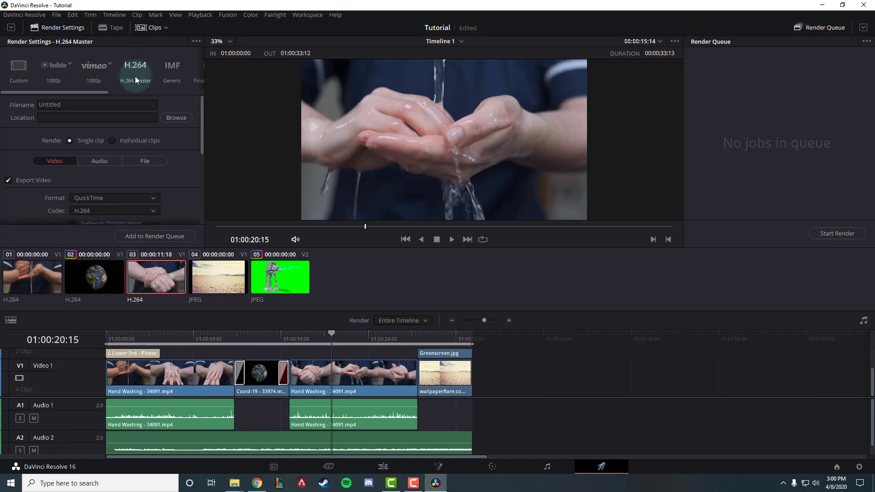
Step: Set the render destination to the Desktop with the file name "Tutorial Davinci"
click(175, 118)
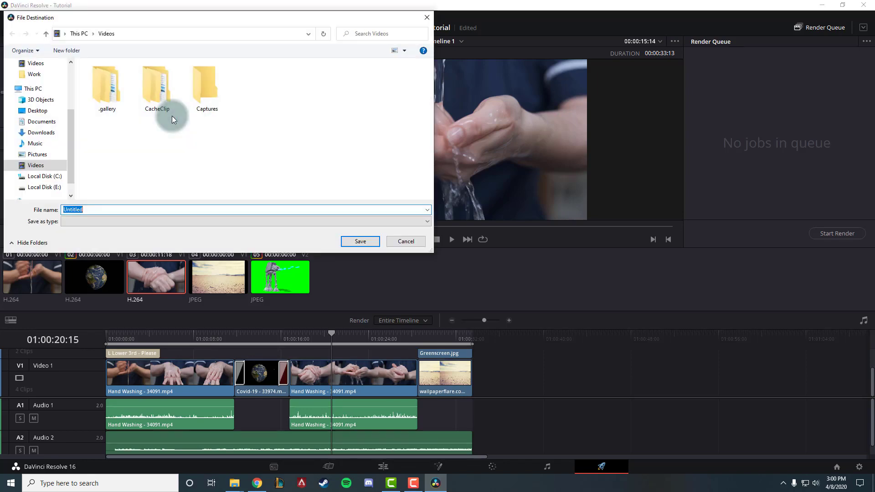
click(43, 112)
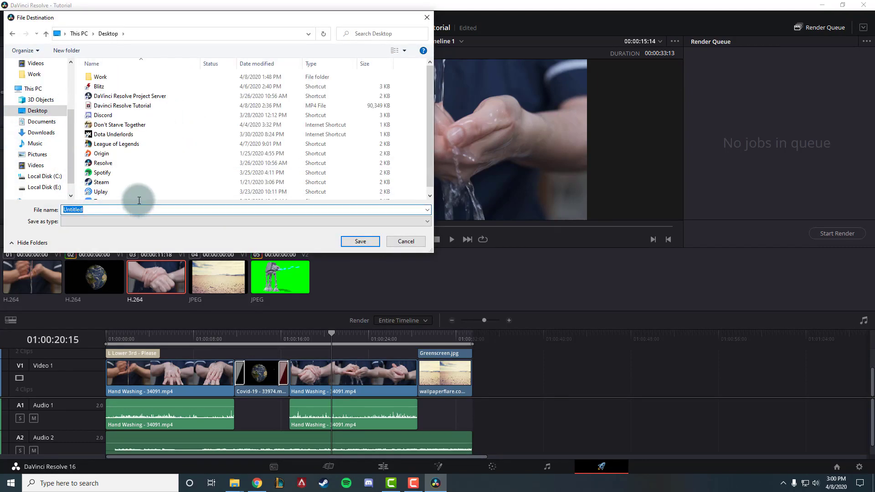
text(Tutorial Davinci)
click(352, 241)
Step: Set the video export format to MP4 in the render settings
scroll(180, 170, down, 3)
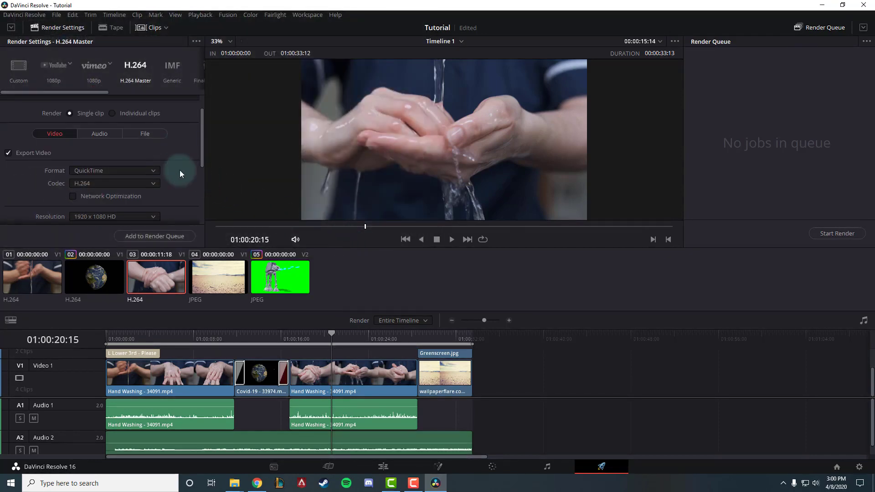
scroll(179, 170, down, 1)
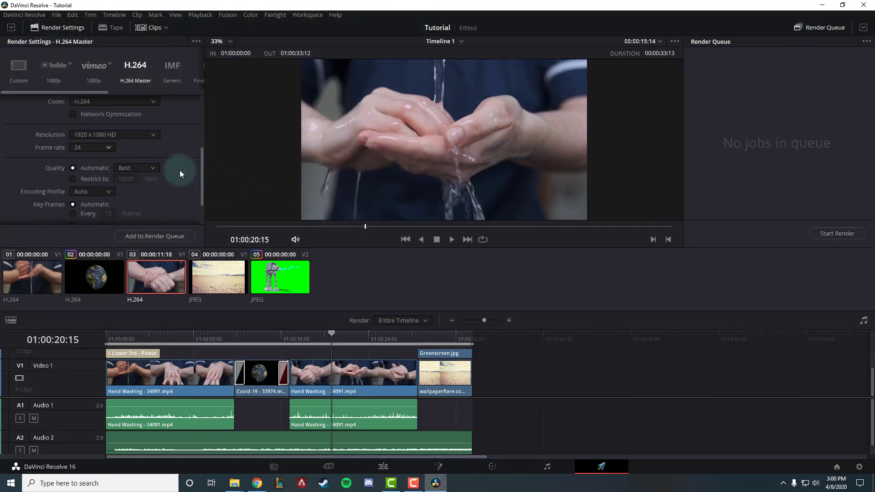
scroll(179, 170, up, 3)
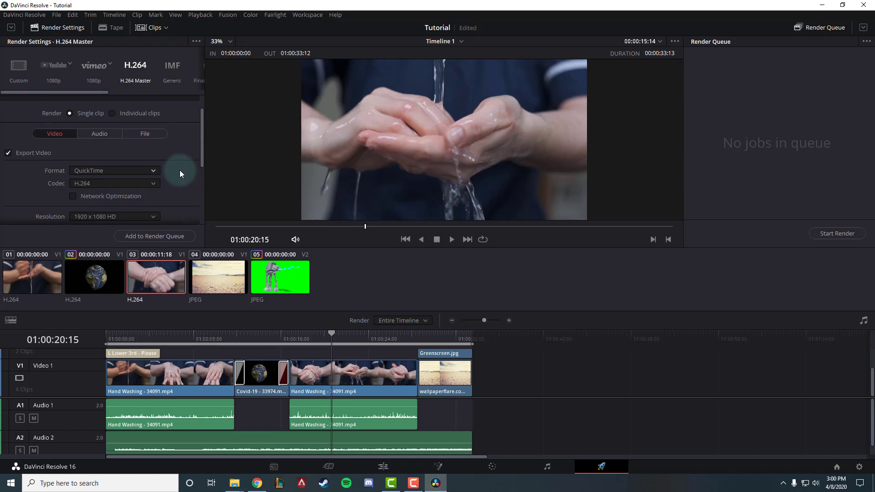
click(152, 172)
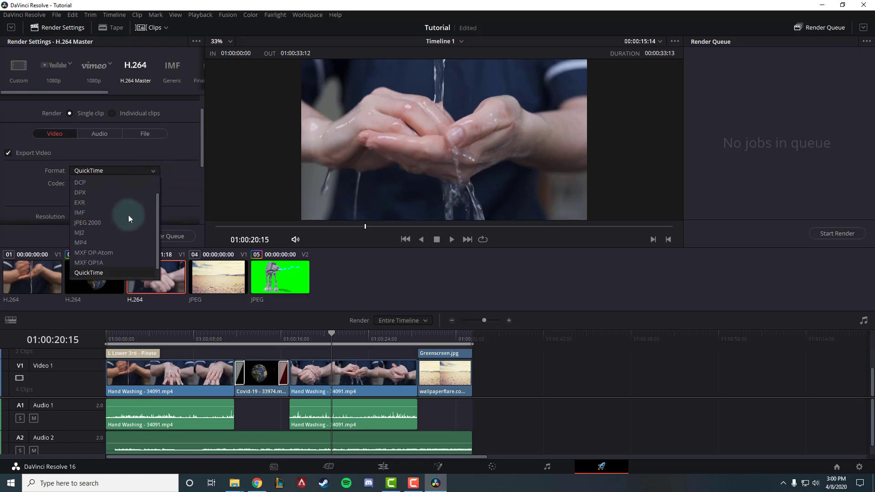
click(116, 243)
Step: Set the export frame rate to 30 (3:2) in the render settings
scroll(185, 190, down, 2)
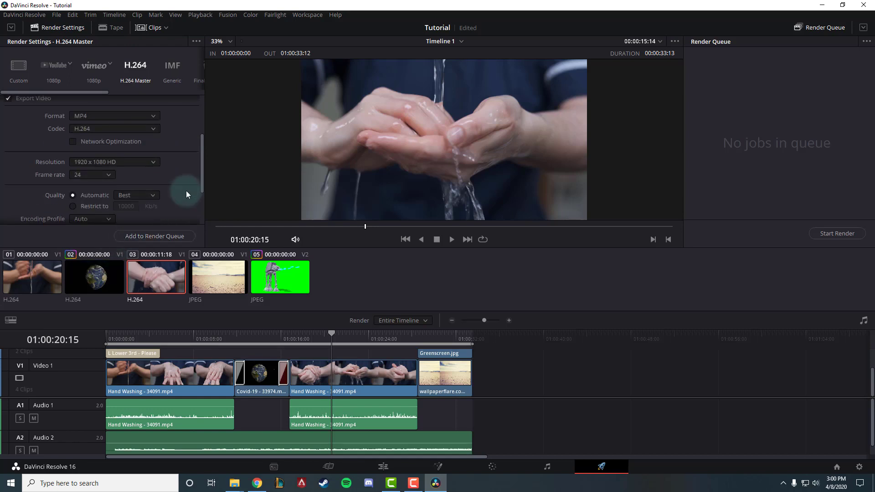
scroll(186, 194, down, 1)
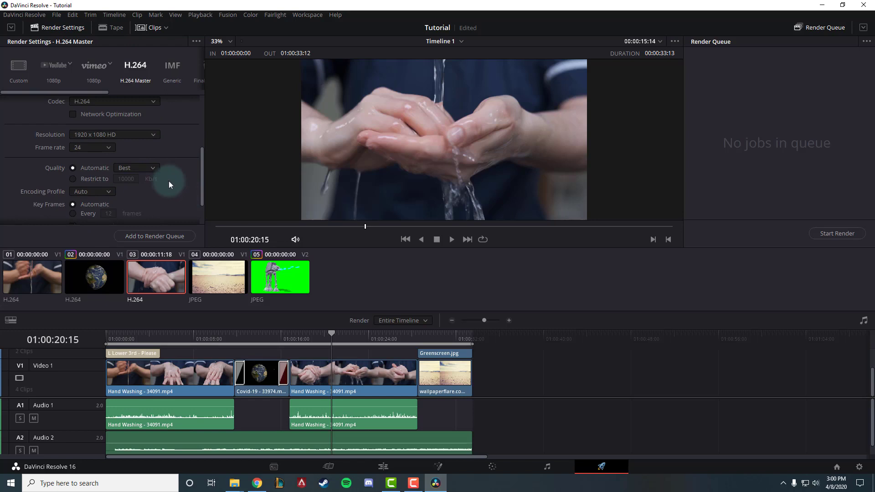
click(108, 148)
click(101, 179)
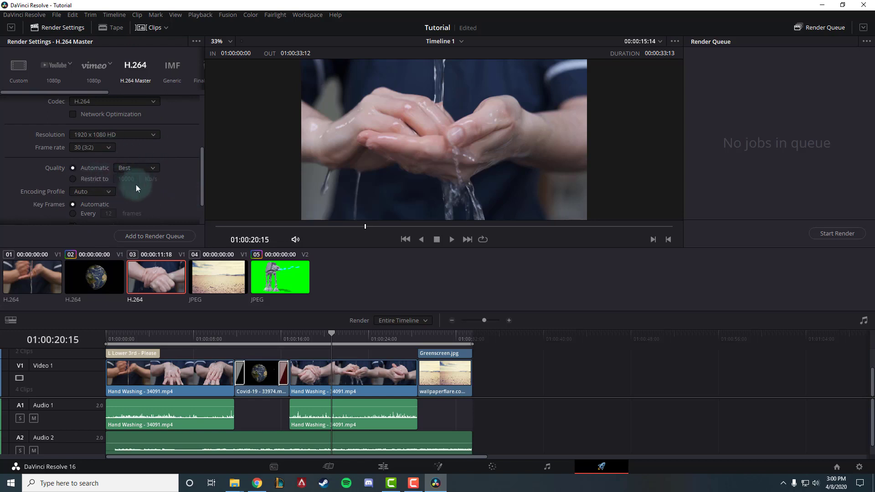
Step: Add Timeline 1 to the render queue with the current settings and start the render
scroll(179, 195, down, 2)
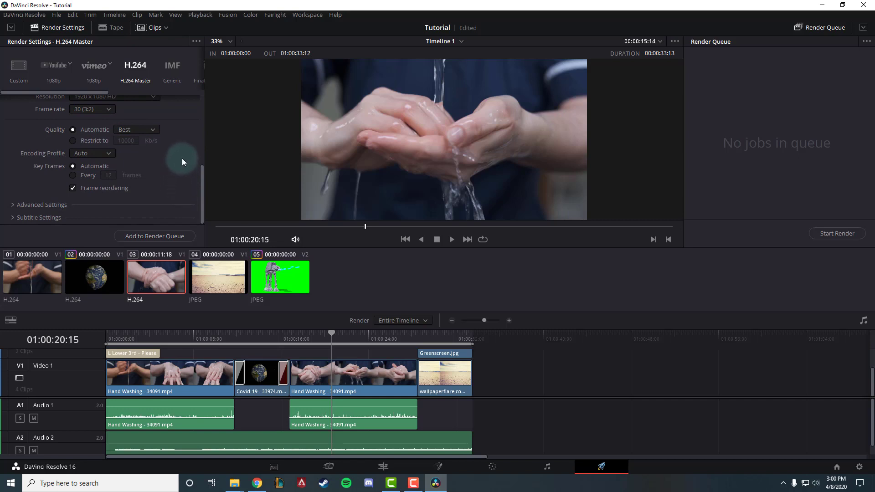
scroll(181, 158, up, 5)
scroll(182, 158, down, 5)
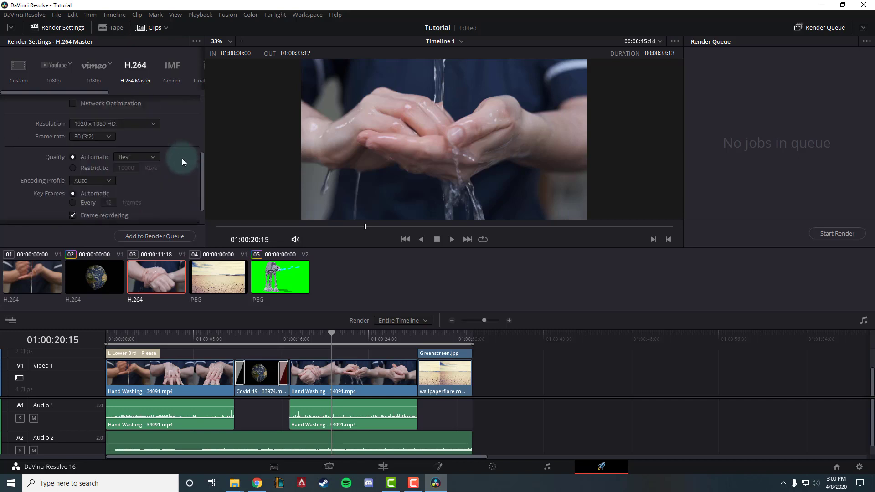
click(166, 238)
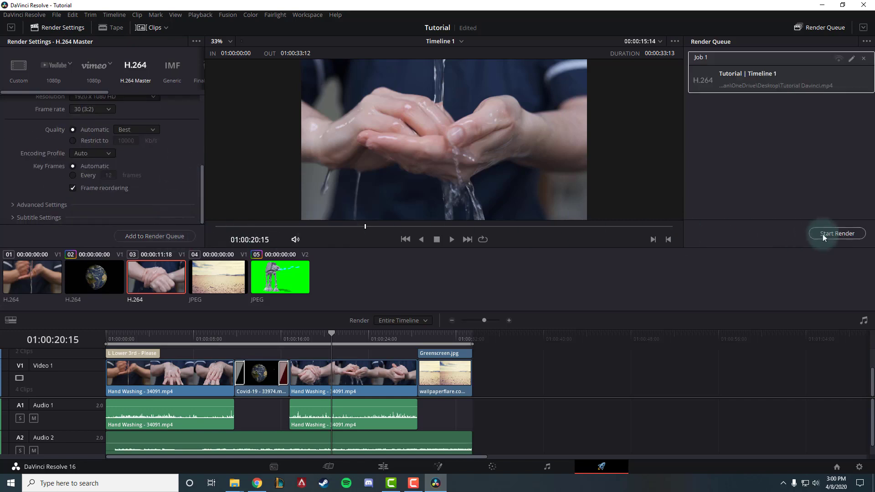
click(835, 234)
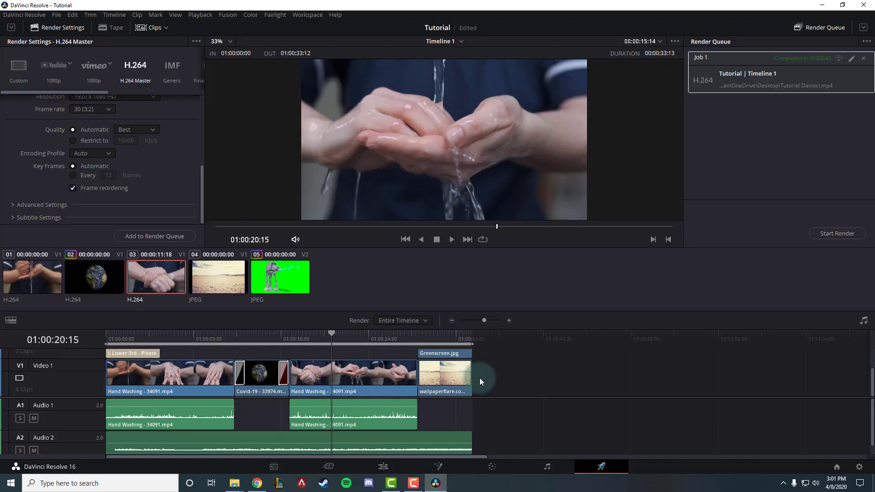
Step: Open the file location of rendered Job 1 and try to open the Tutorial Davinci video
right_click(825, 72)
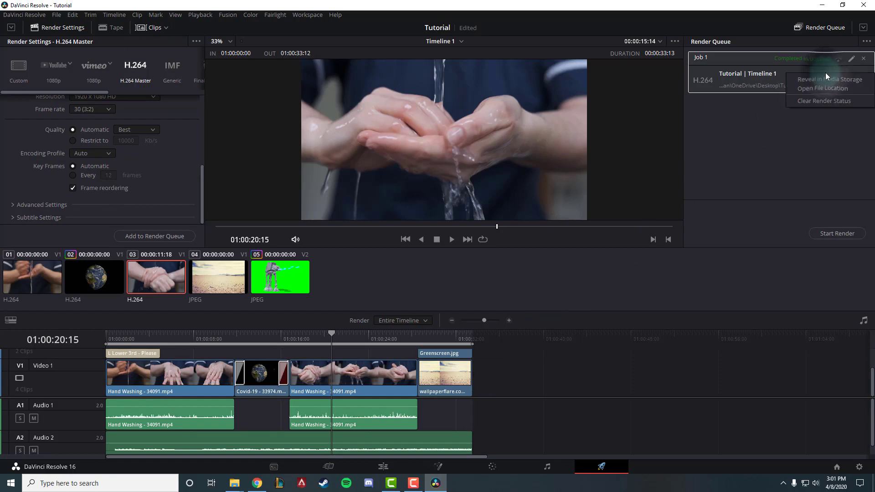
click(821, 88)
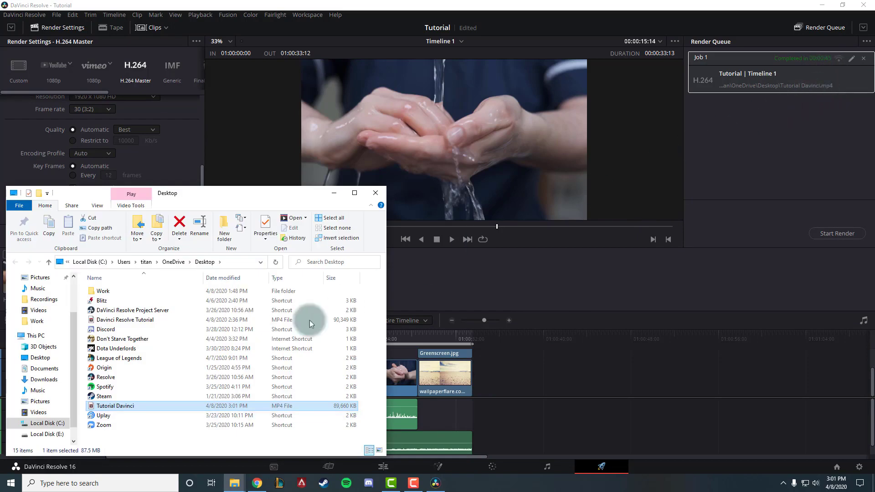
double_click(121, 405)
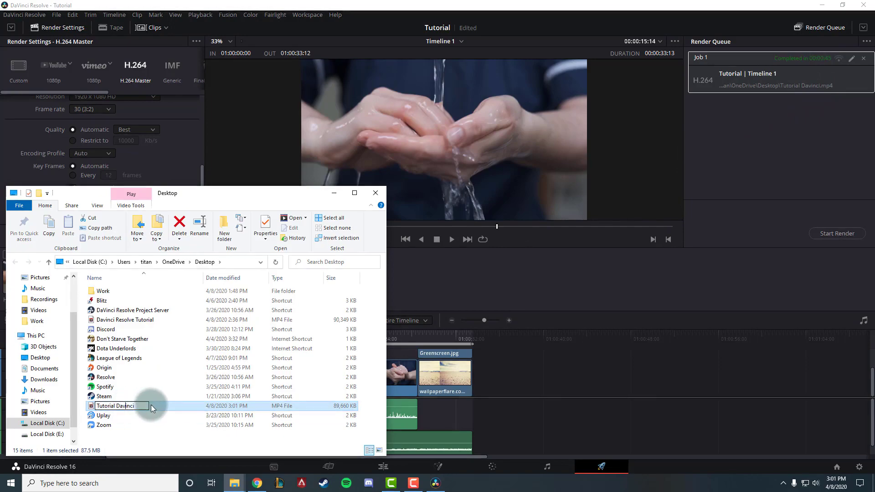